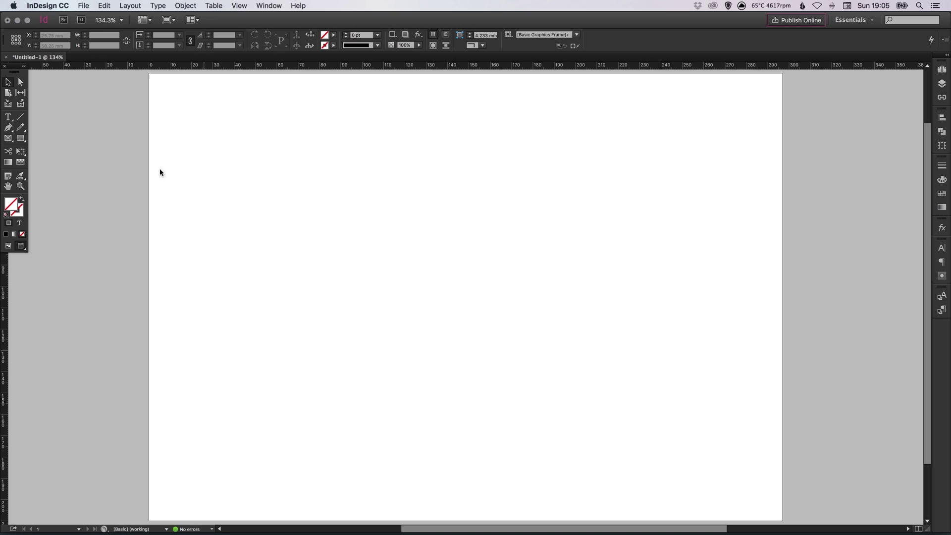
Draw a text frame on the page with the Type tool and type 'Awesome'.
left_click(9, 118)
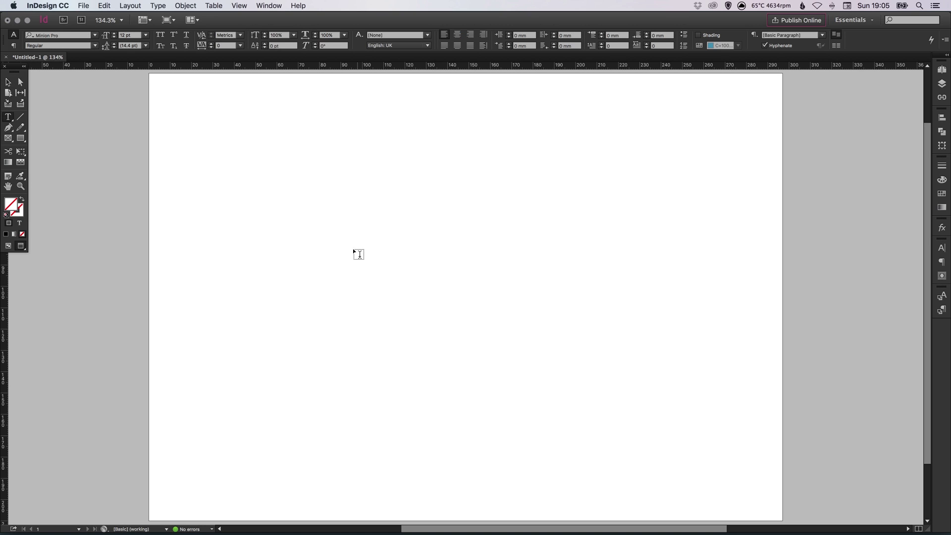
left_click_drag(307, 193, 539, 276)
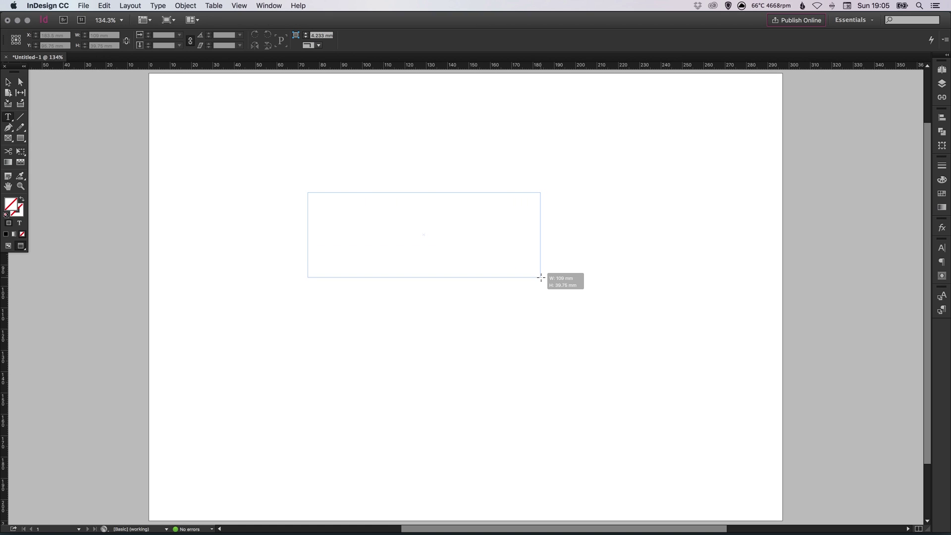
key("Escape")
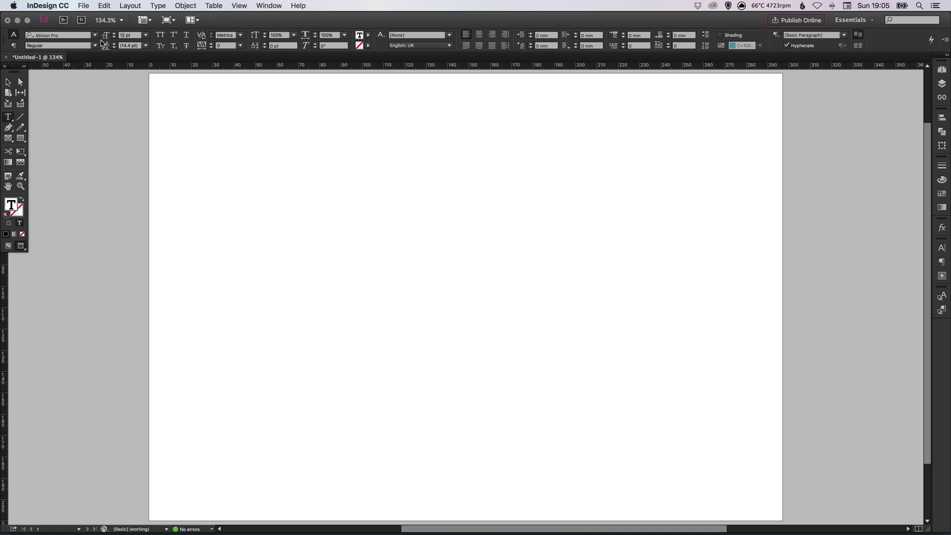
type("Awesome")
Select 'Awesome' and nudge its font size up three steps and back down two.
left_click(124, 38)
key("Escape")
left_click_drag(342, 197, 303, 197)
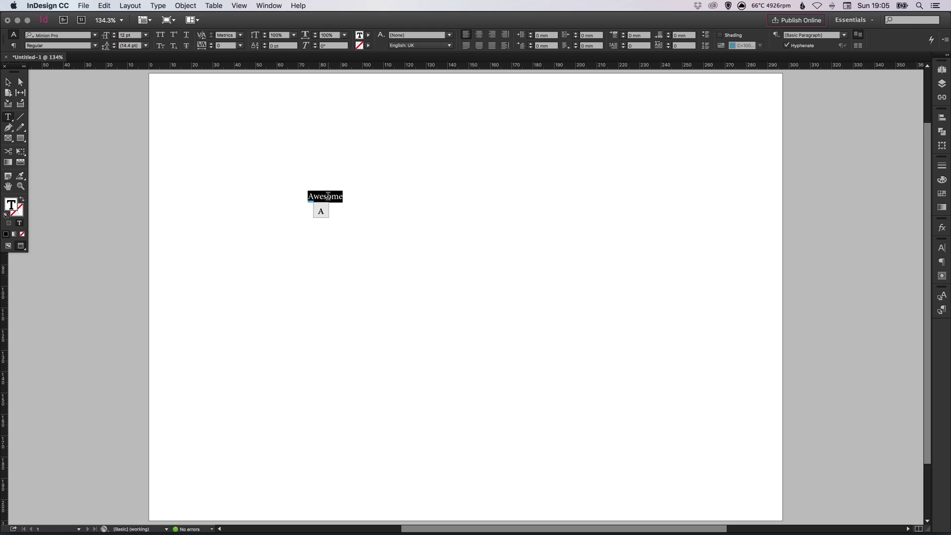
left_click(115, 34)
left_click(115, 34)
left_click(115, 34)
left_click(115, 35)
left_click(114, 34)
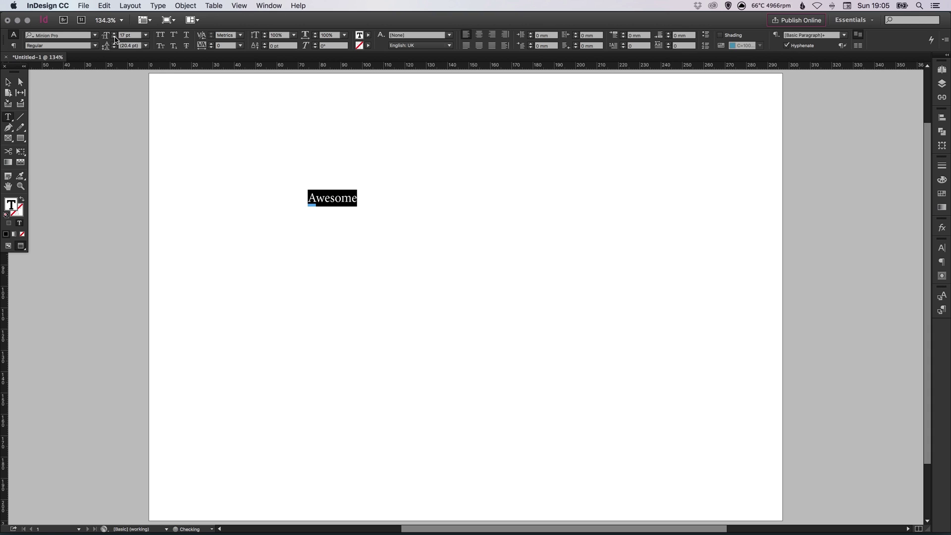
left_click(114, 37)
left_click(115, 37)
left_click(114, 37)
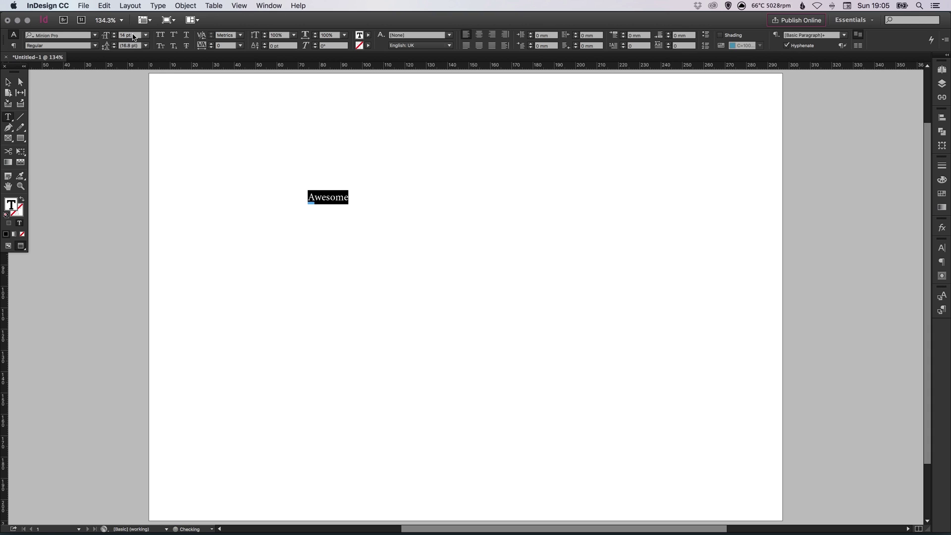
Set the font size of 'Awesome' to 20 pt, then to 72 pt.
left_click(134, 36)
type("20")
key("Return")
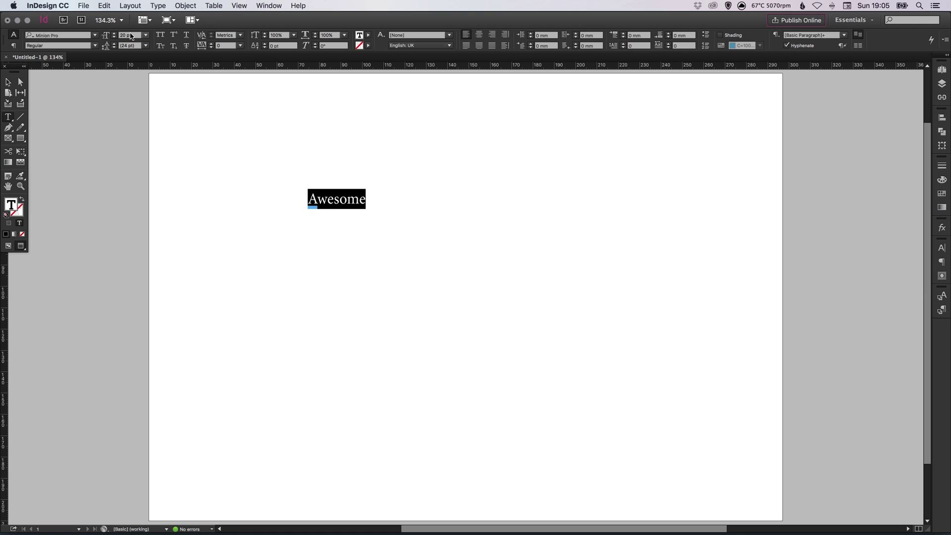
left_click(146, 35)
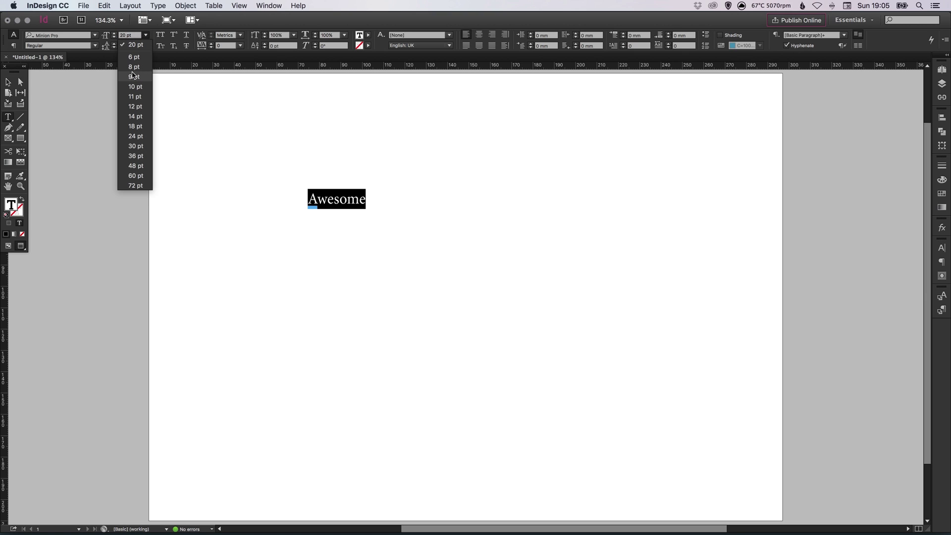
left_click(134, 186)
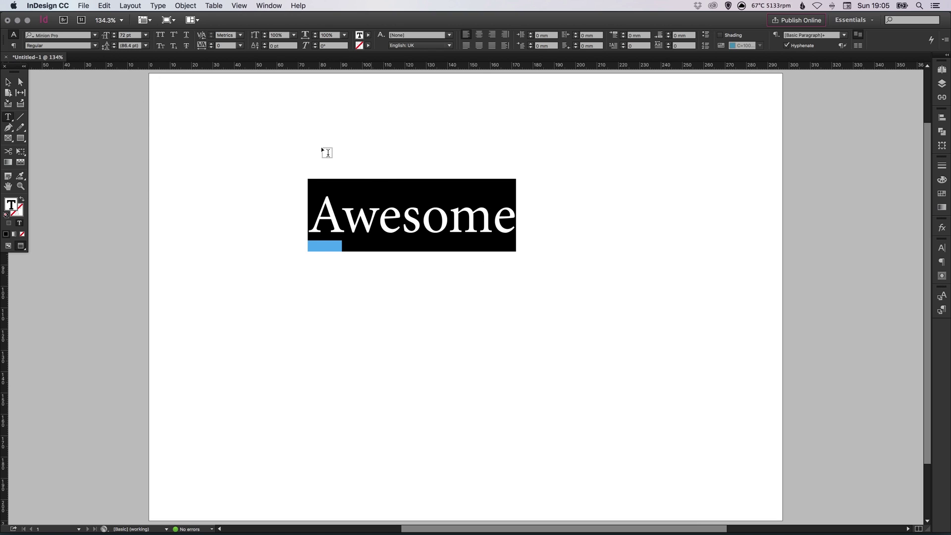
Change the font of 'Awesome' to Raleway with the Bold style.
left_click(96, 37)
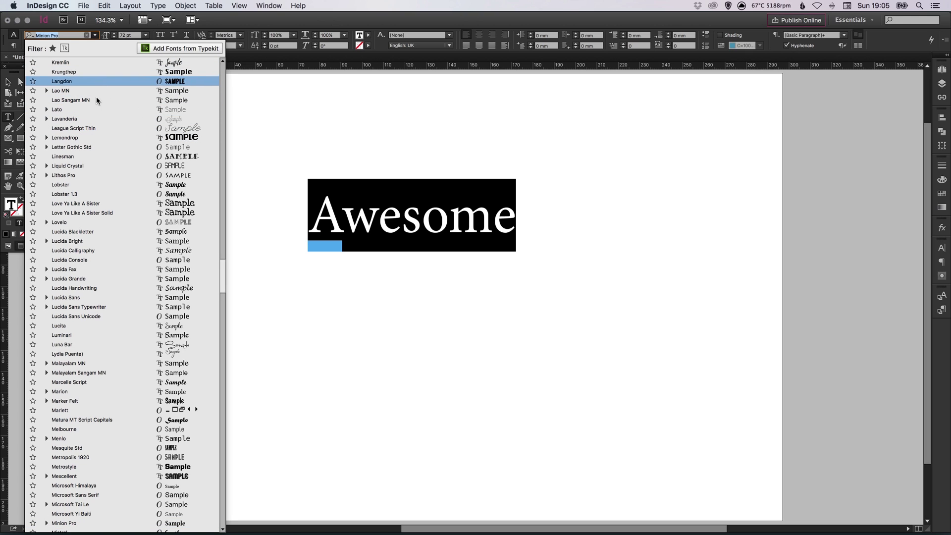
scroll(102, 335, "down", 20)
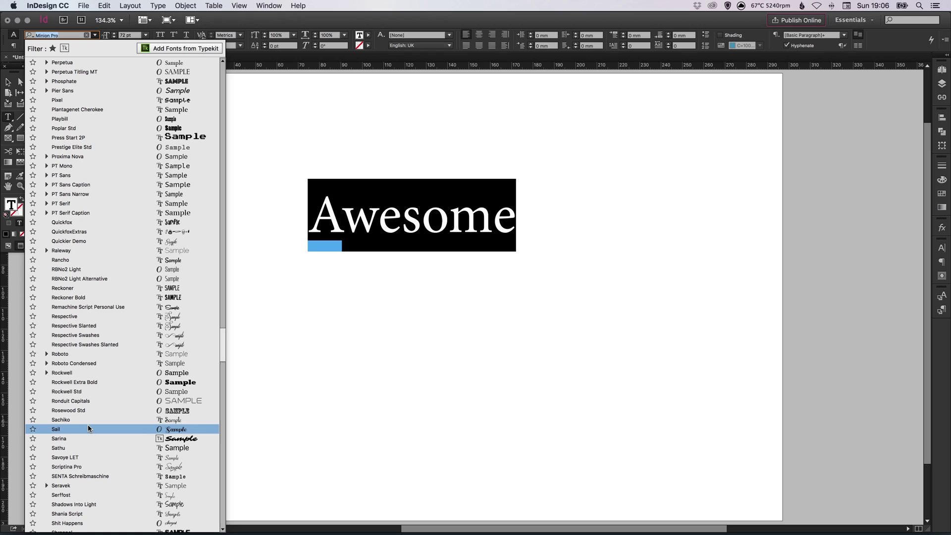
left_click(81, 249)
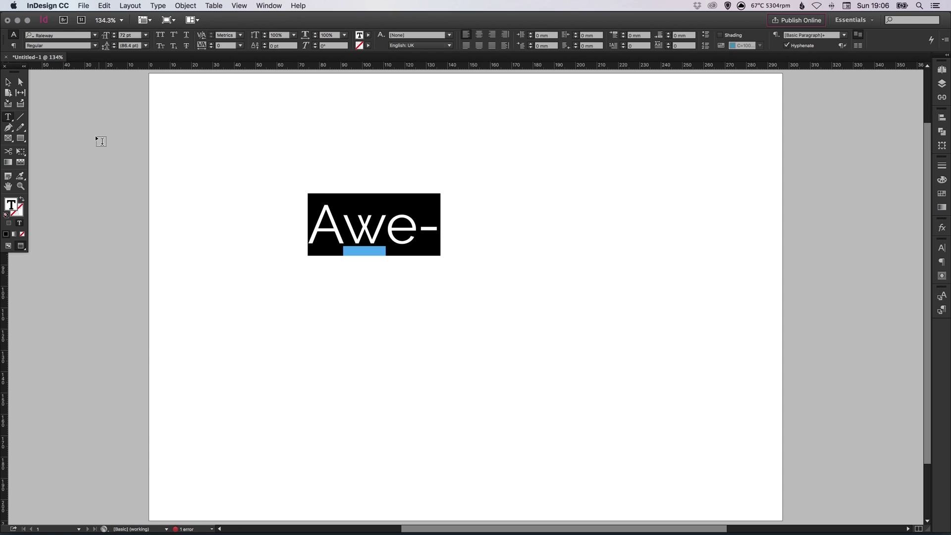
left_click(95, 45)
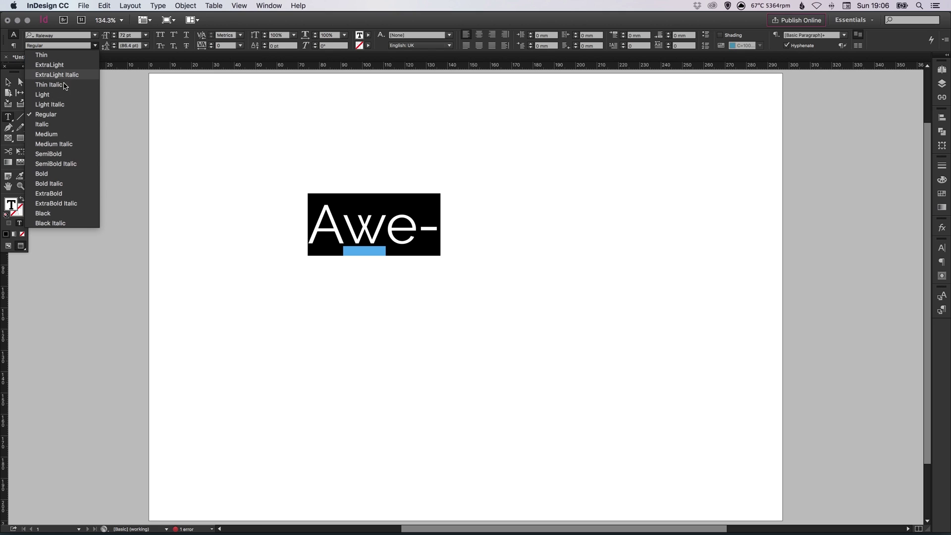
left_click(59, 175)
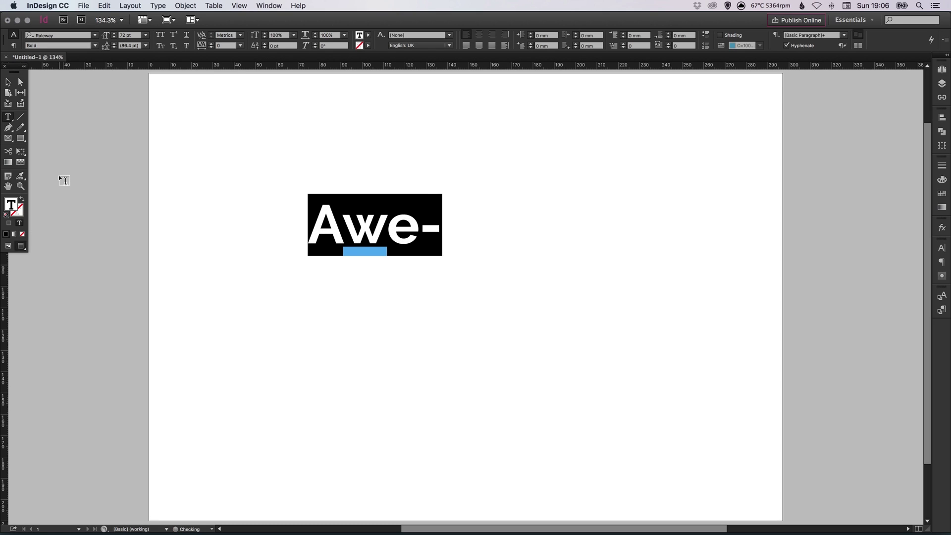
Drag the frame's bottom-right handle outward so 'Awesome' fits unhyphenated on one line.
left_click(8, 82)
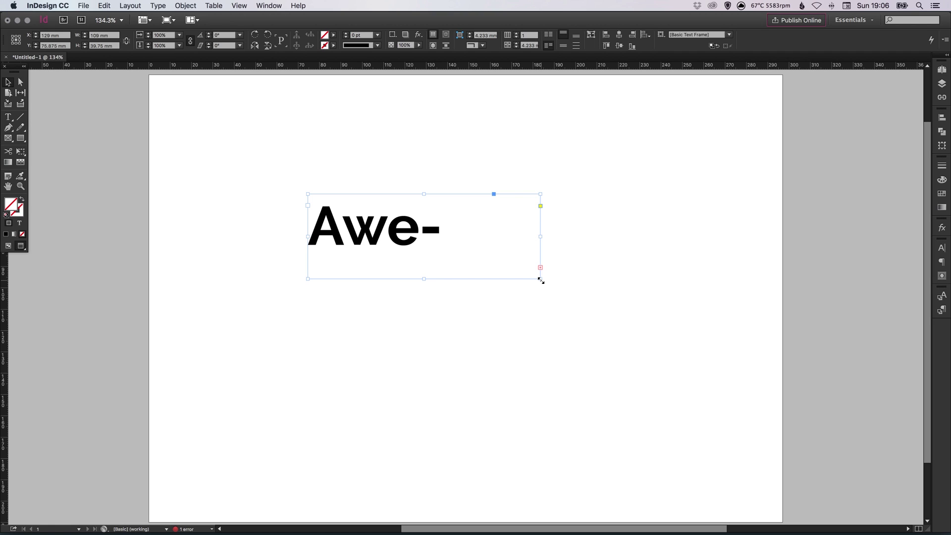
left_click_drag(541, 280, 622, 277)
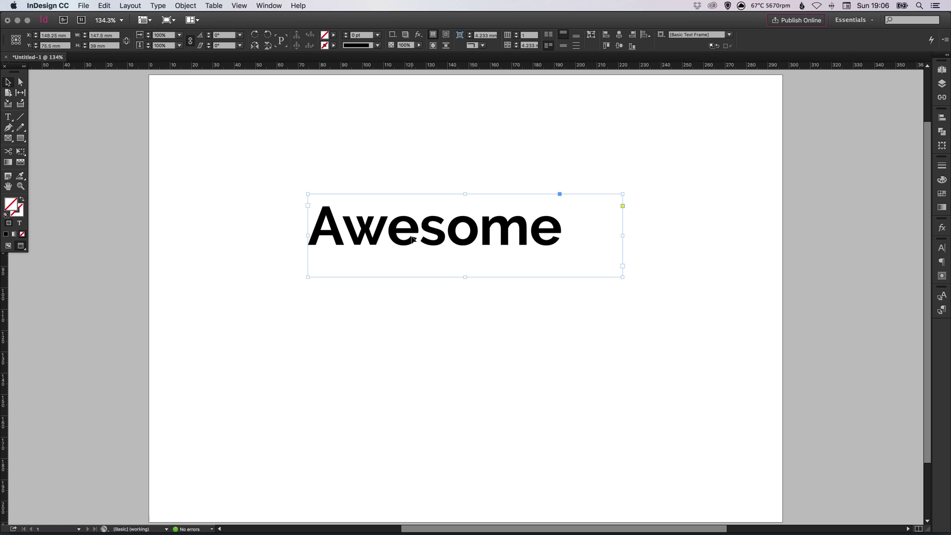
left_click(8, 117)
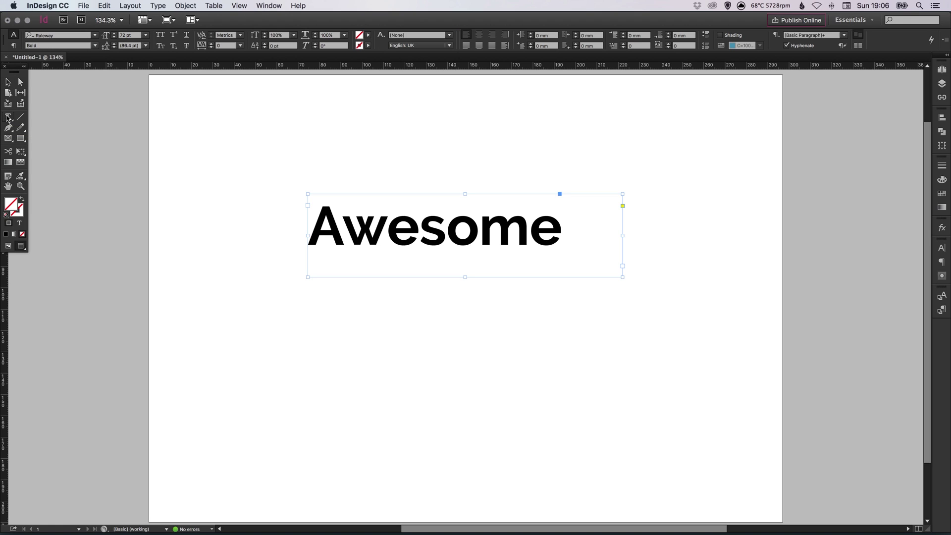
left_click_drag(575, 227, 274, 220)
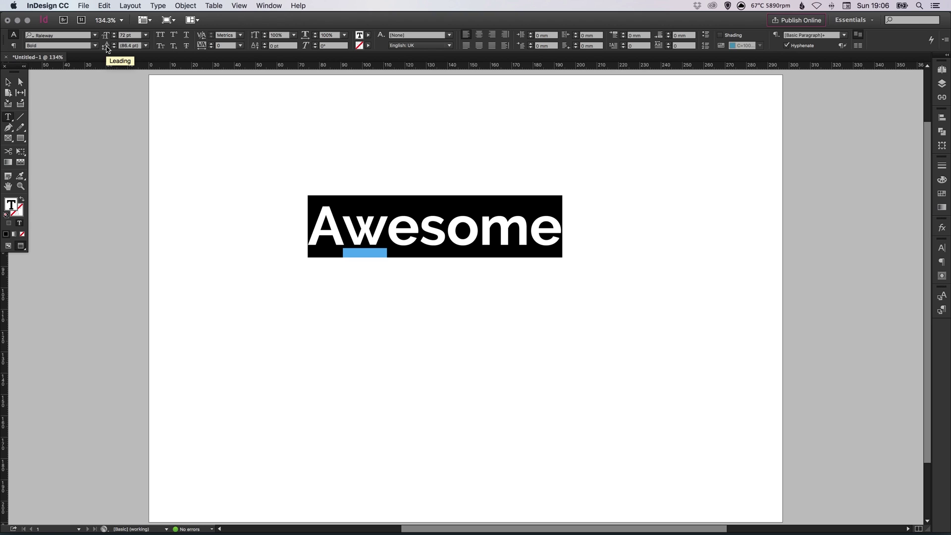
left_click(560, 228)
Enlarge the frame to about 198 × 109 mm, move it up-left, and add 'Text' on a new line.
left_click(8, 83)
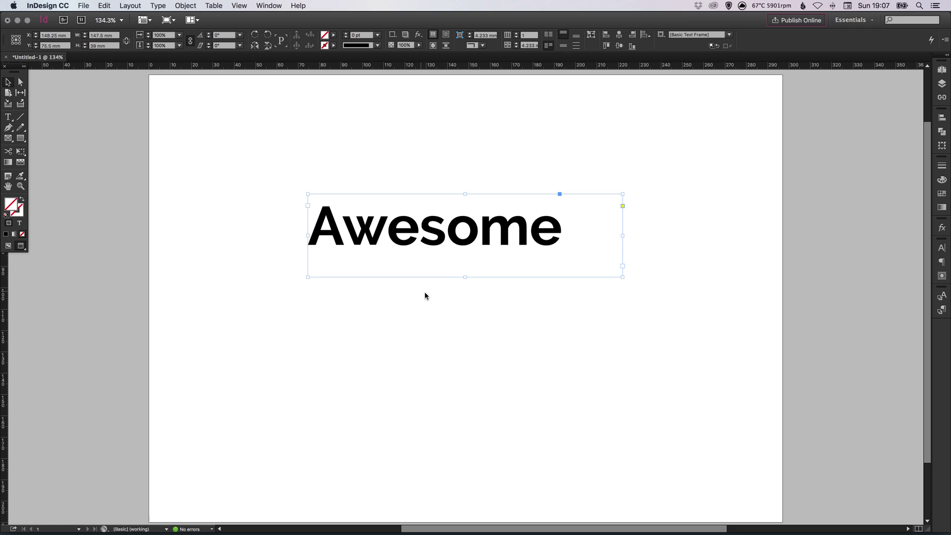
left_click_drag(622, 278, 729, 426)
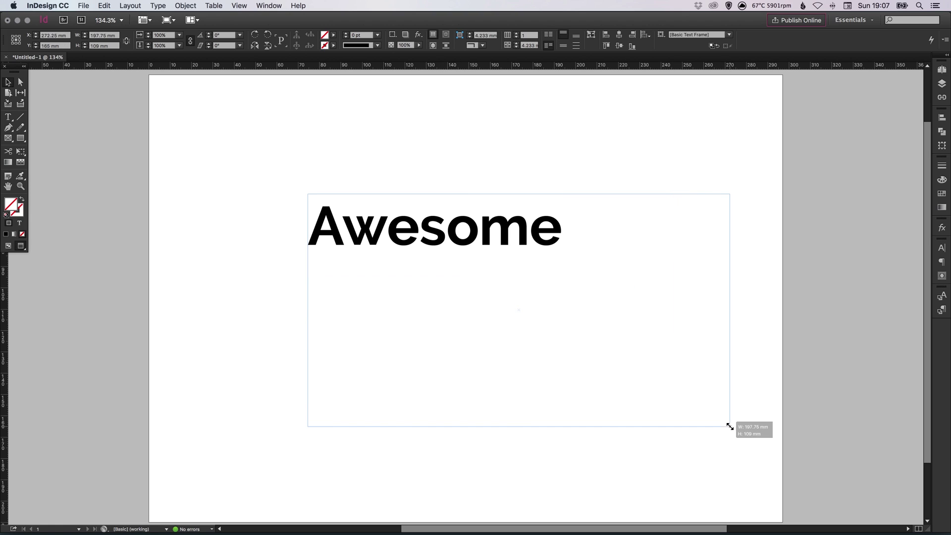
left_click_drag(521, 241, 466, 203)
double_click(515, 198)
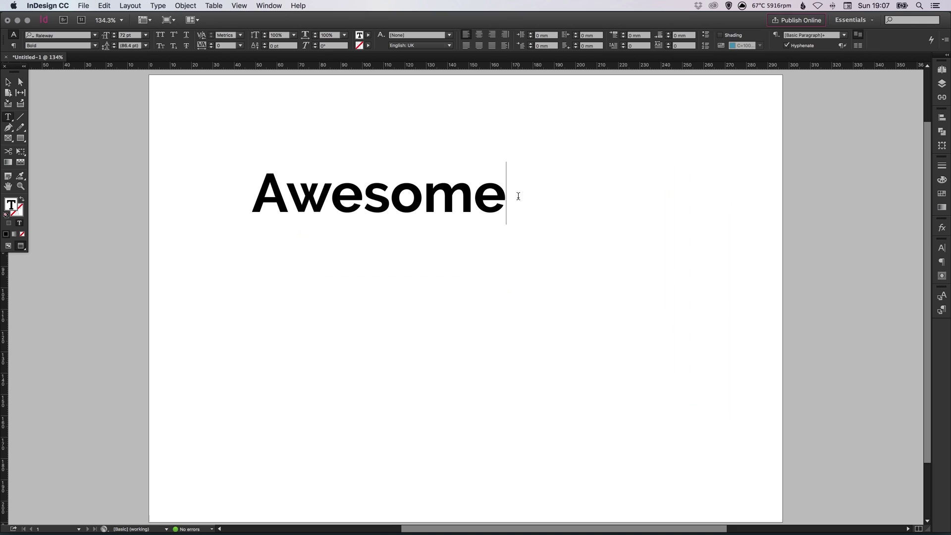
type("\\")
key("BackSpace")
key("Return")
type("Text")
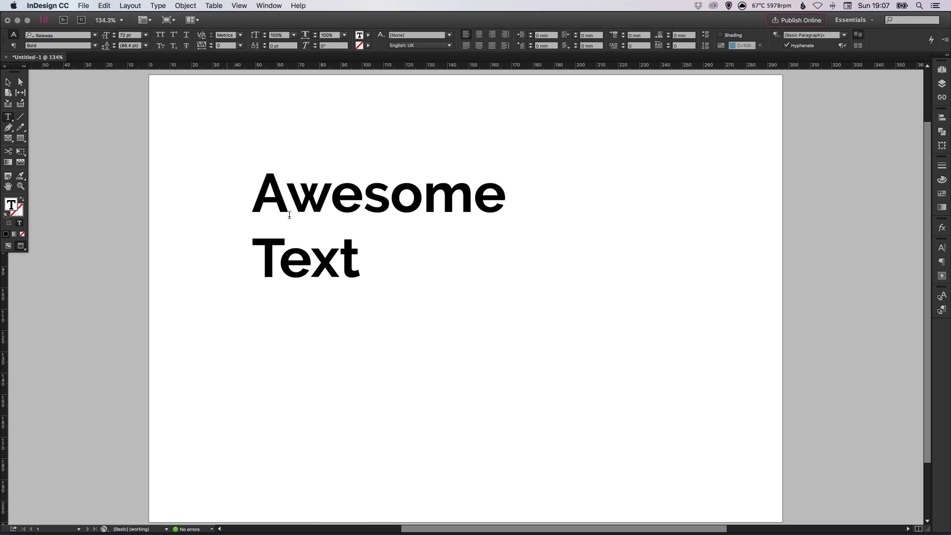
Select all text and try leading values of 30 pt, 100 pt, then stepping up to 137 pt.
key("super+a")
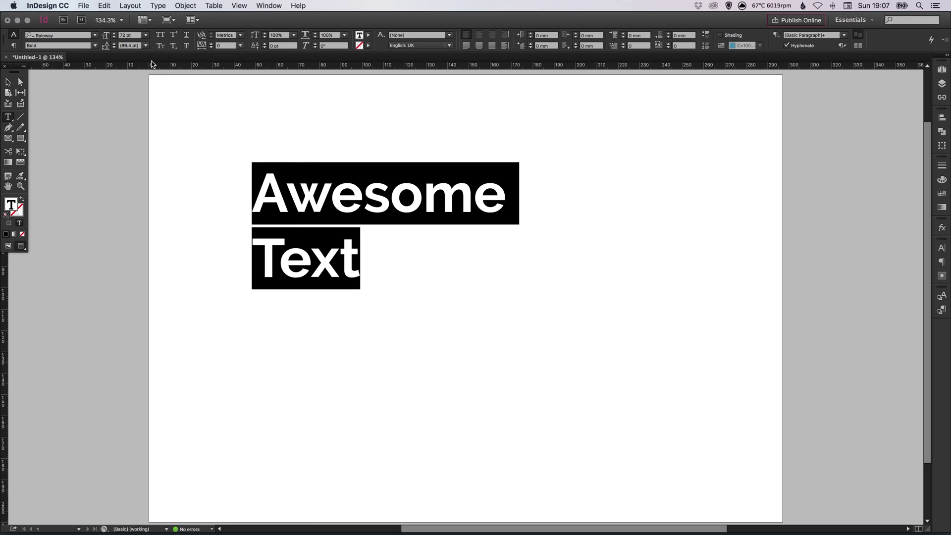
left_click(146, 45)
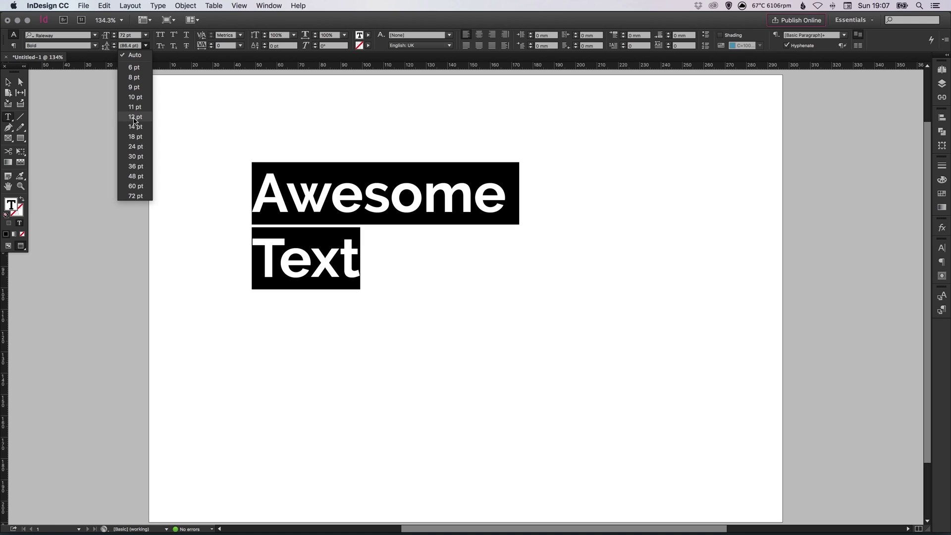
left_click(135, 156)
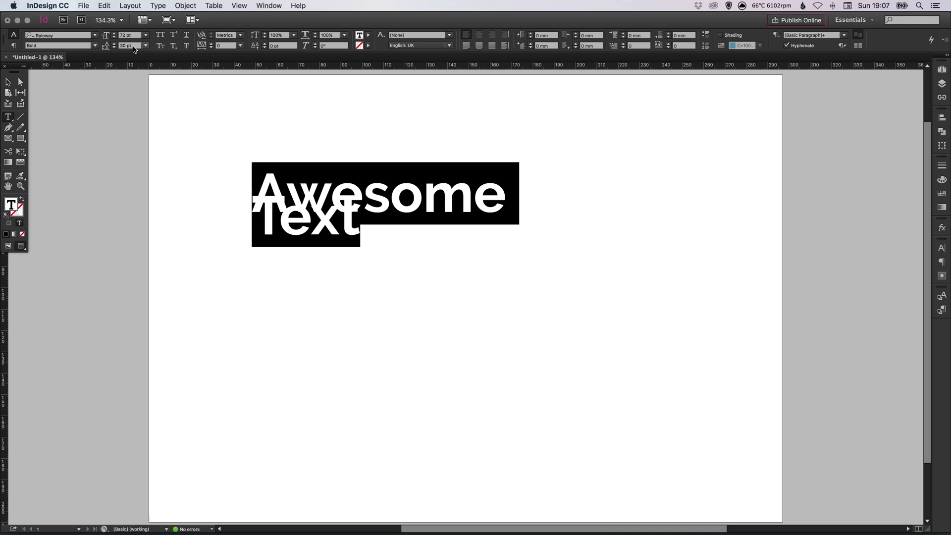
left_click(104, 45)
type("100")
key("Return")
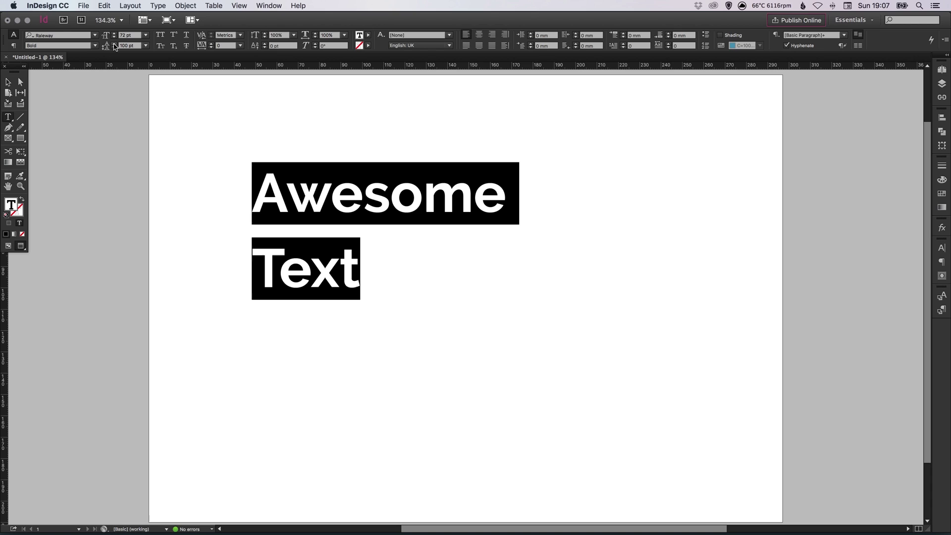
left_click(114, 44)
left_click(114, 44)
left_click(113, 44)
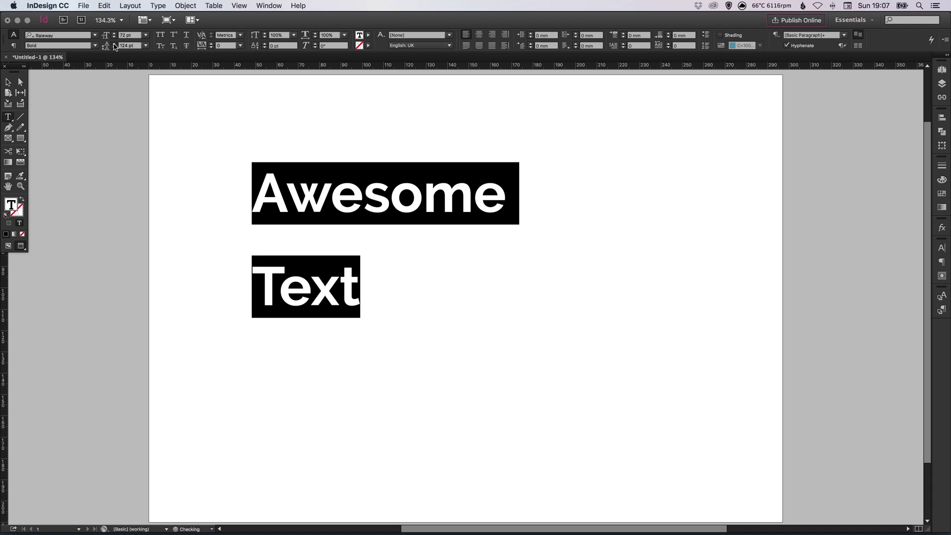
left_click(114, 43)
left_click(114, 43)
left_click(114, 44)
left_click(114, 44)
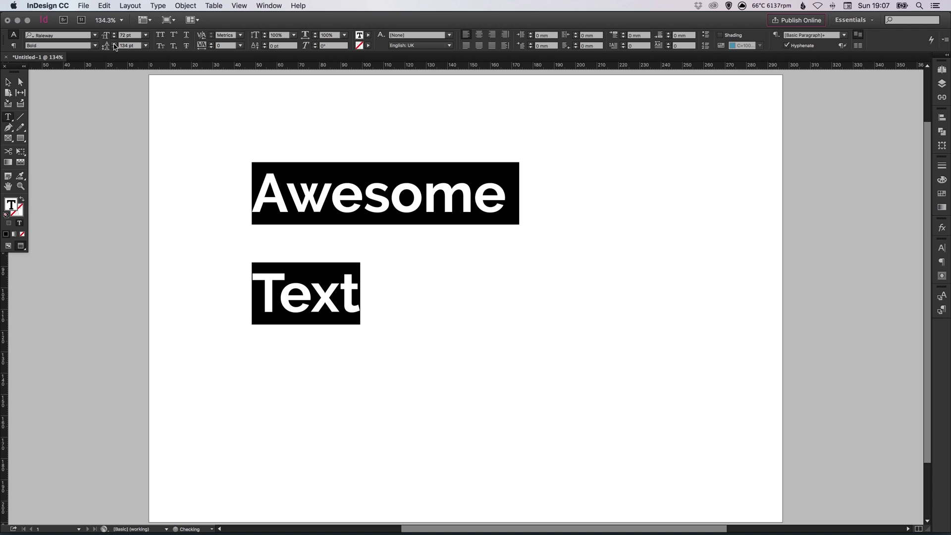
left_click(113, 43)
left_click(114, 44)
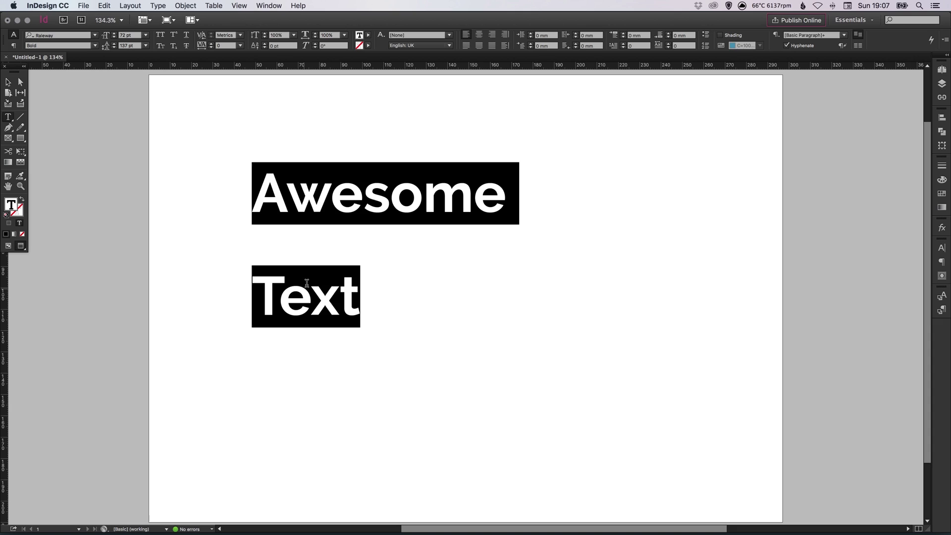
Reselect all the text and reset the leading to Auto.
left_click(287, 197)
key("super+a")
left_click(145, 46)
left_click(135, 55)
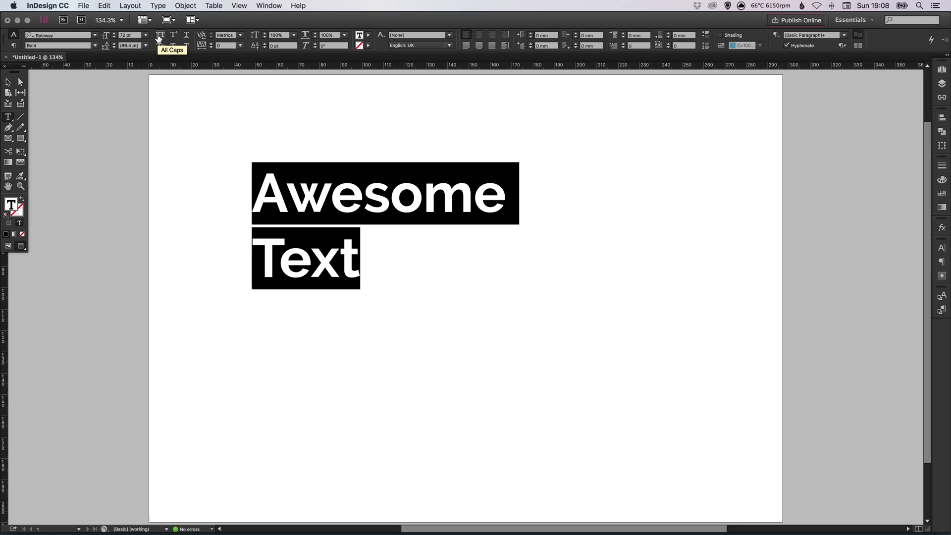
Apply All Caps to 'Awesome Text', then return it to normal capitalisation.
left_click(159, 38)
left_click(159, 37)
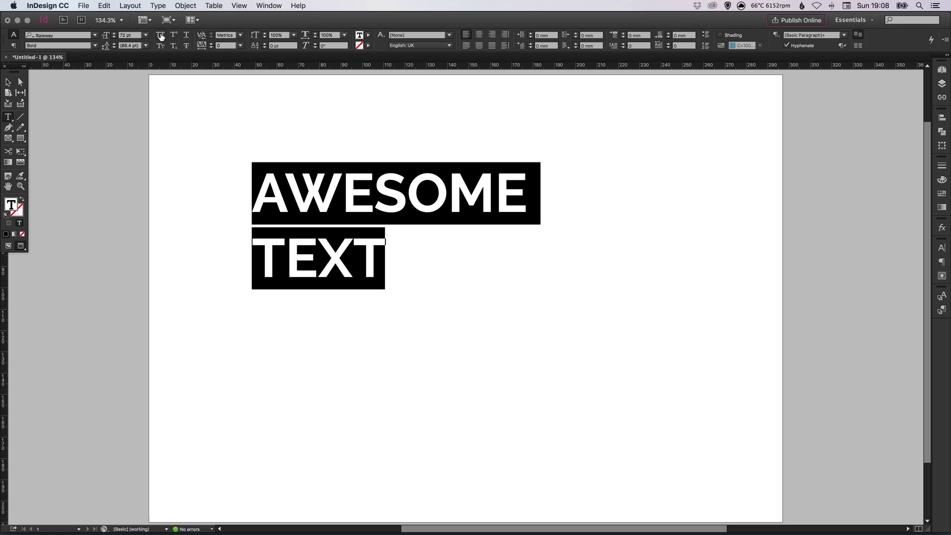
left_click(161, 36)
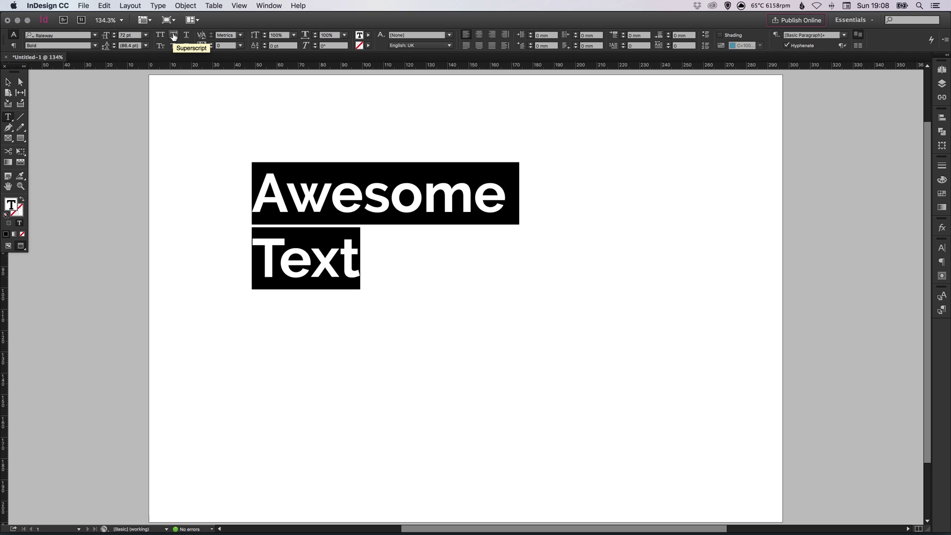
left_click(496, 204)
type("2")
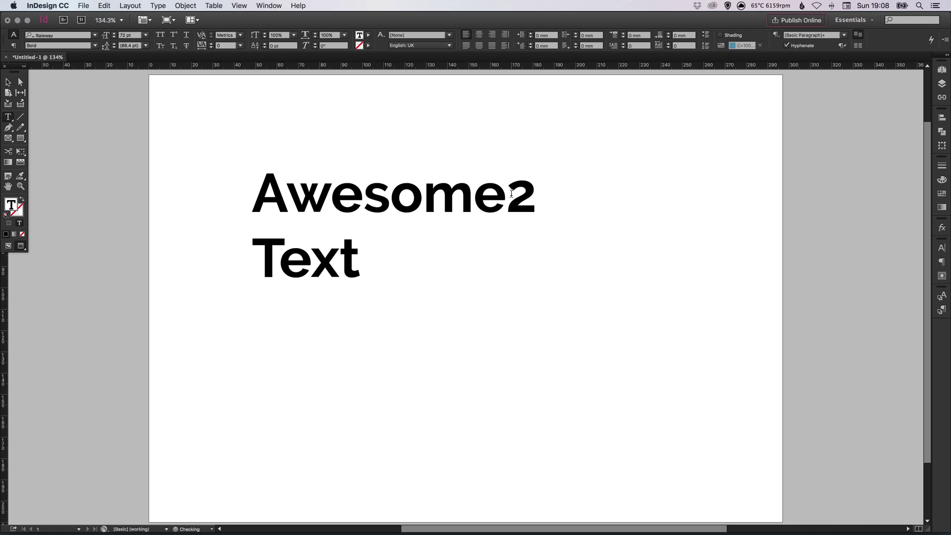
left_click_drag(511, 193, 523, 193)
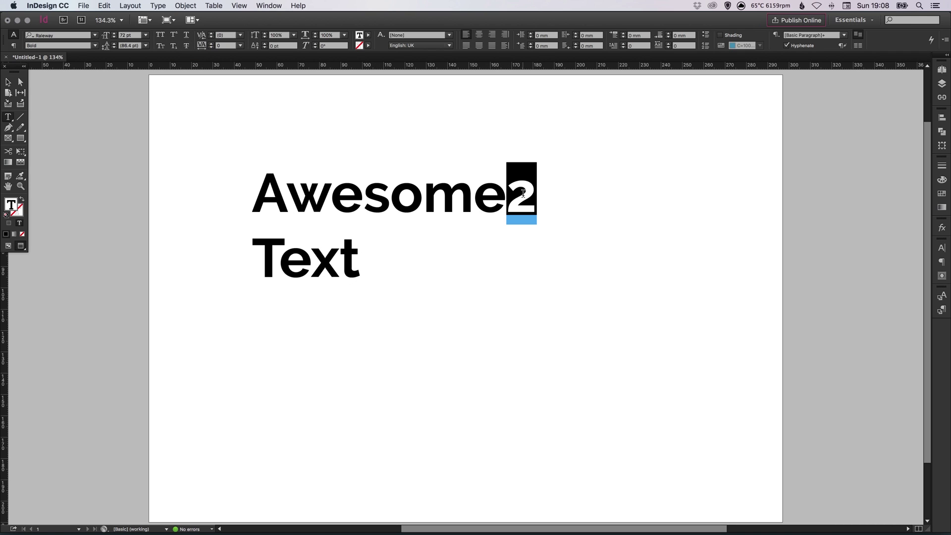
left_click(172, 37)
left_click(513, 194)
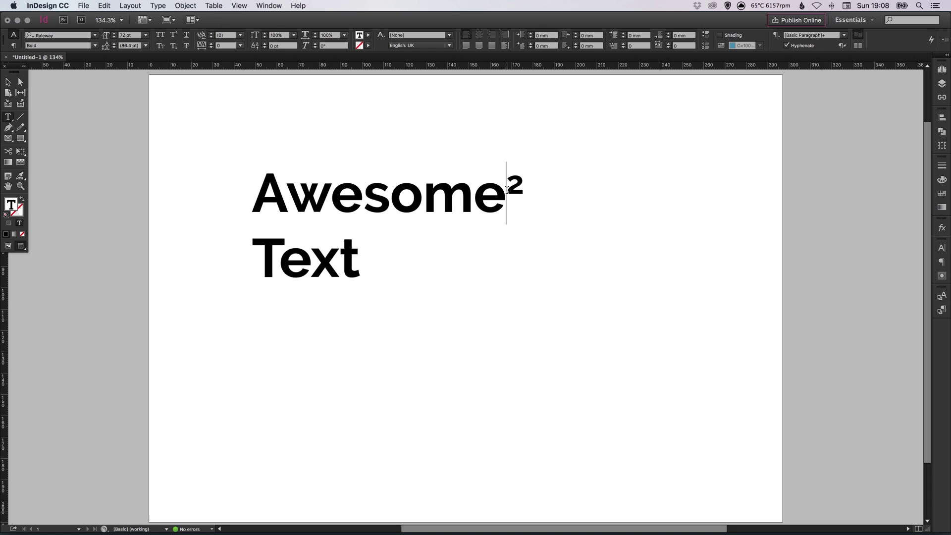
key("shift+Right")
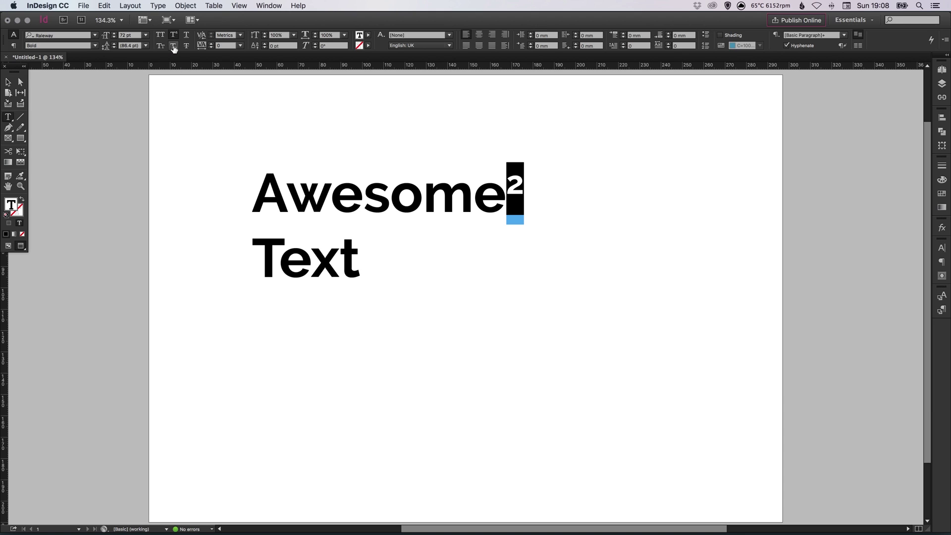
left_click(174, 46)
left_click(515, 219)
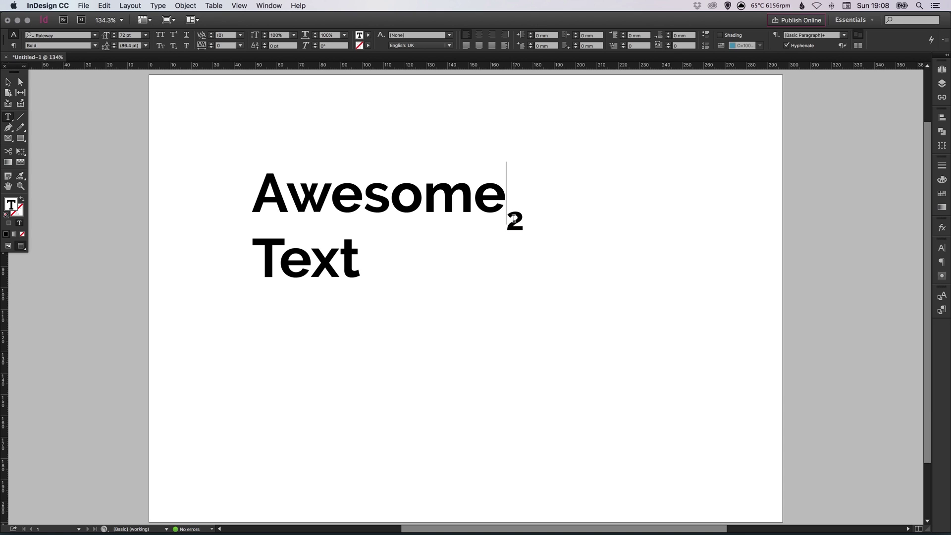
key("shift+Right")
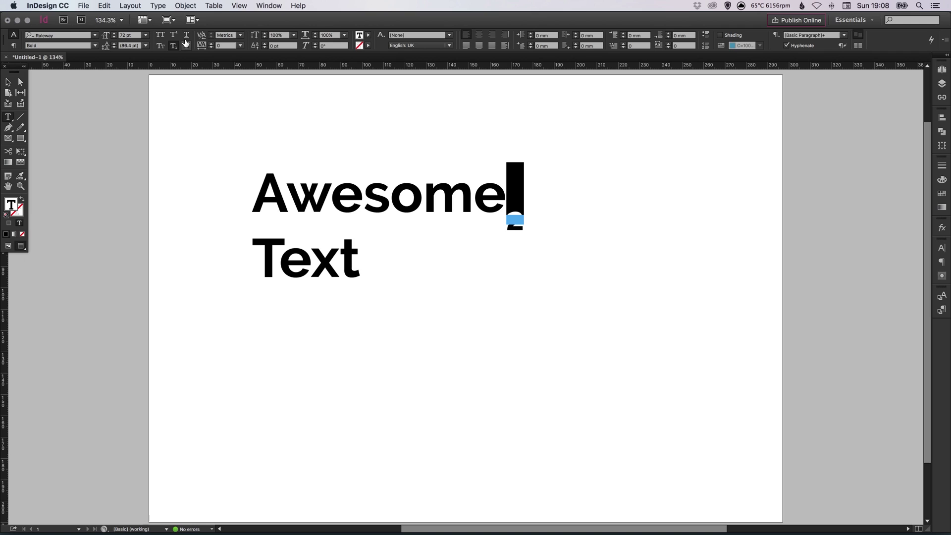
left_click(174, 46)
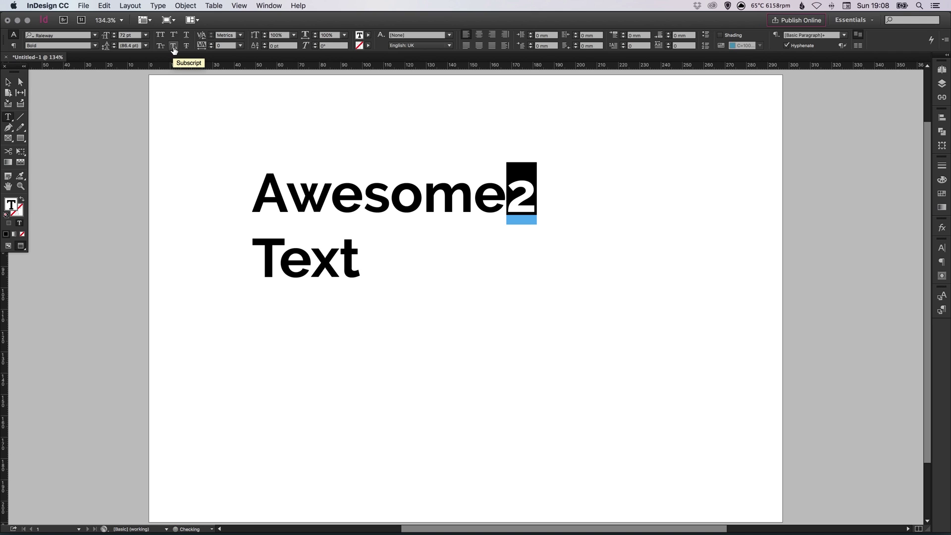
left_click(507, 198)
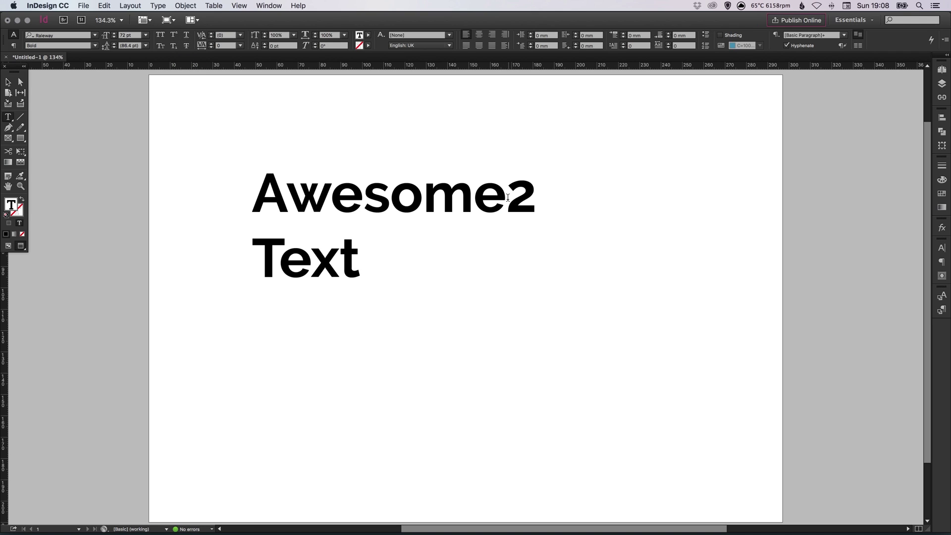
key("shift+Right")
key("BackSpace")
left_click_drag(255, 190, 219, 192)
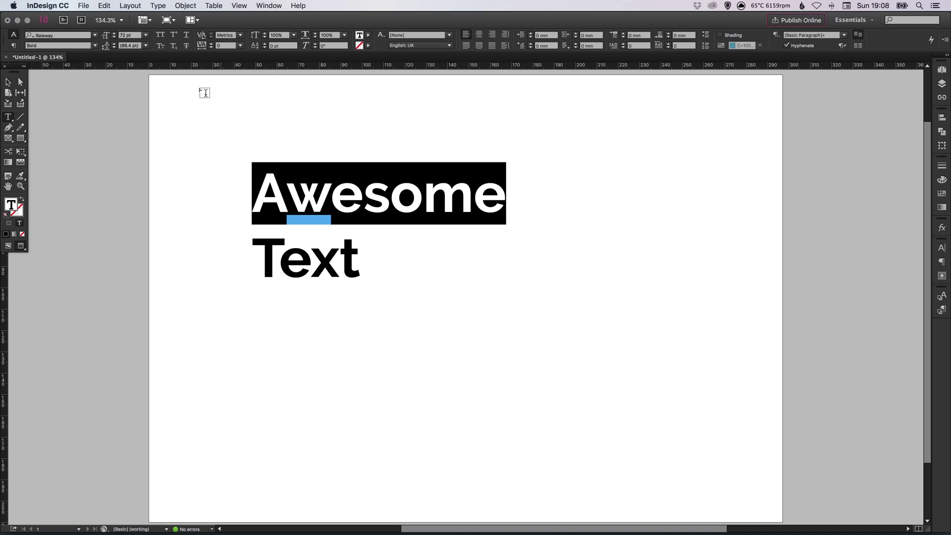
left_click(186, 37)
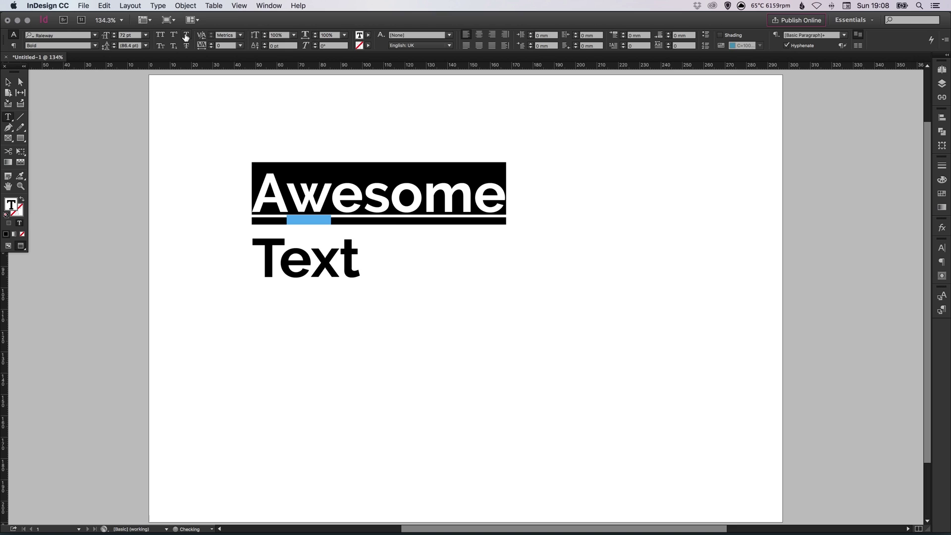
left_click(365, 205)
left_click_drag(553, 202, 170, 169)
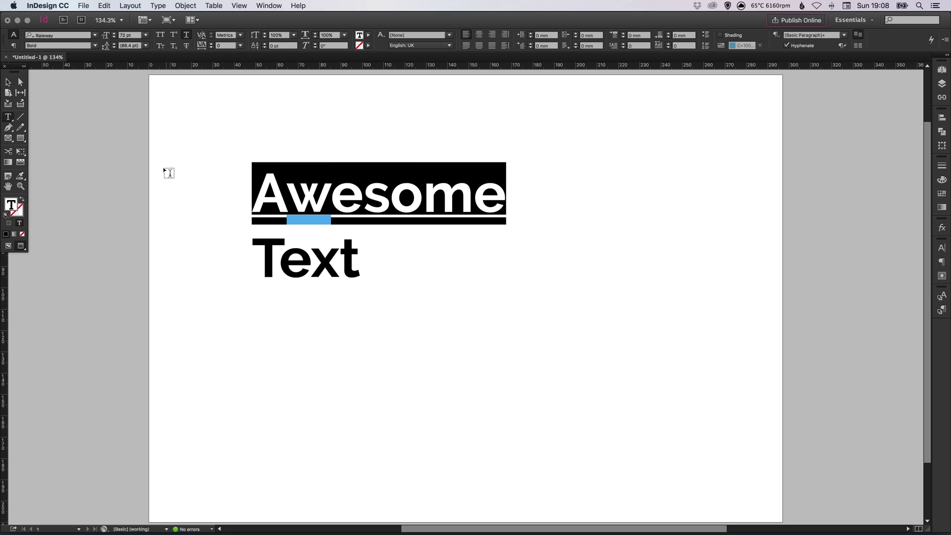
left_click(185, 46)
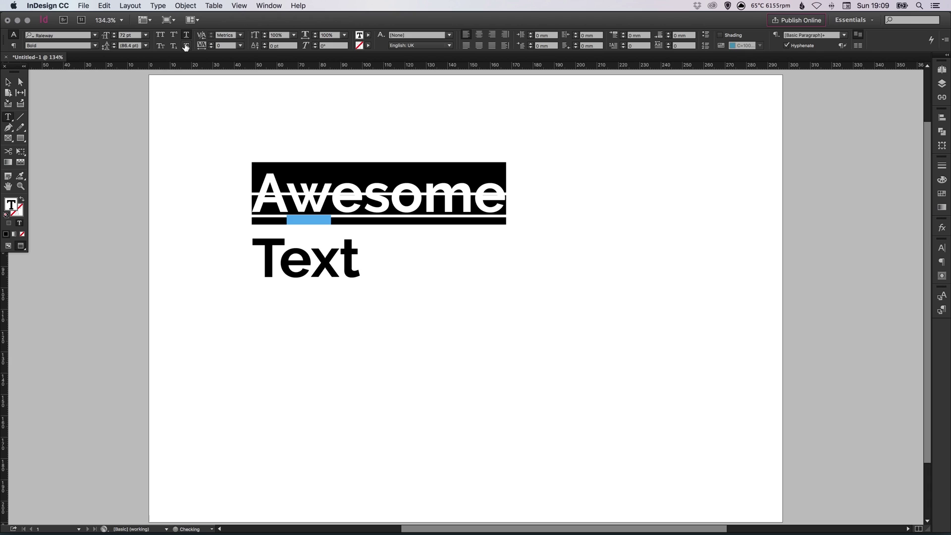
left_click(473, 198)
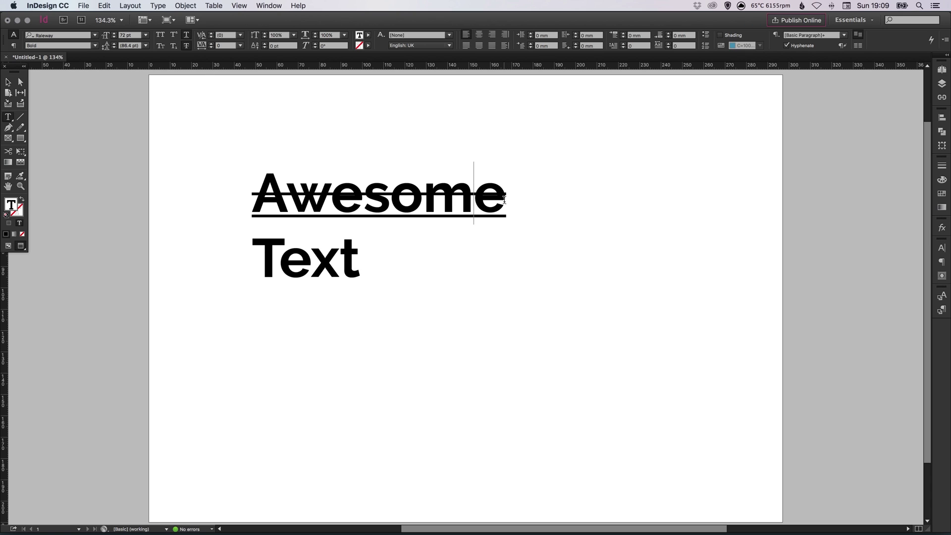
left_click_drag(507, 200, 51, 170)
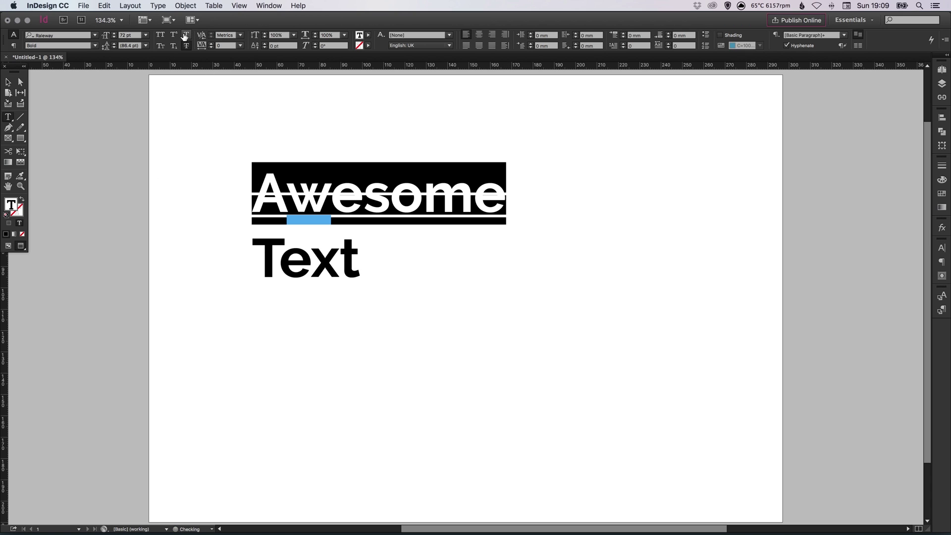
left_click(492, 198)
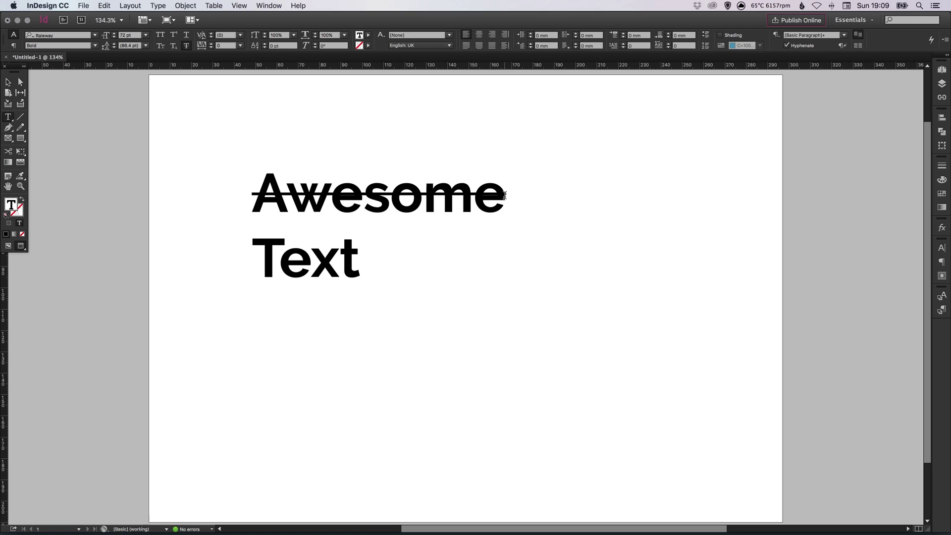
left_click_drag(504, 197, 187, 194)
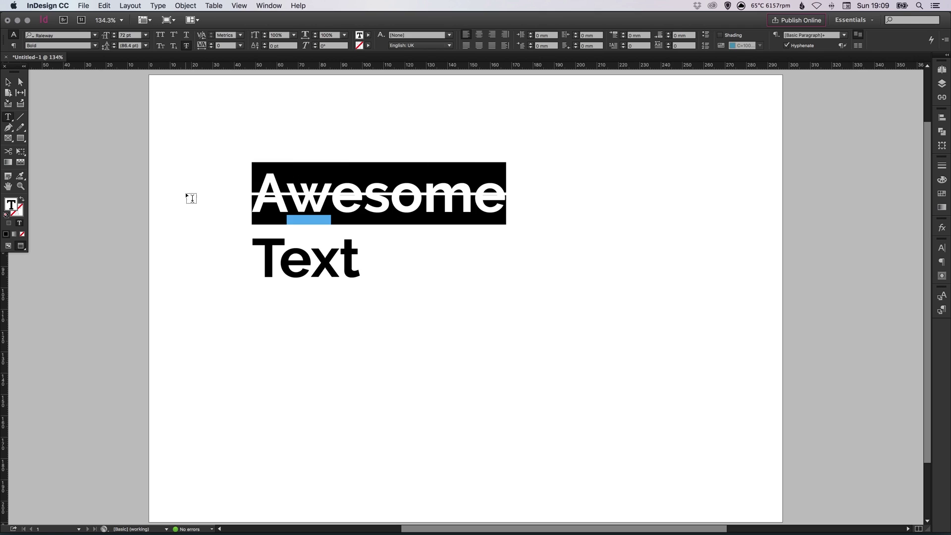
left_click(187, 47)
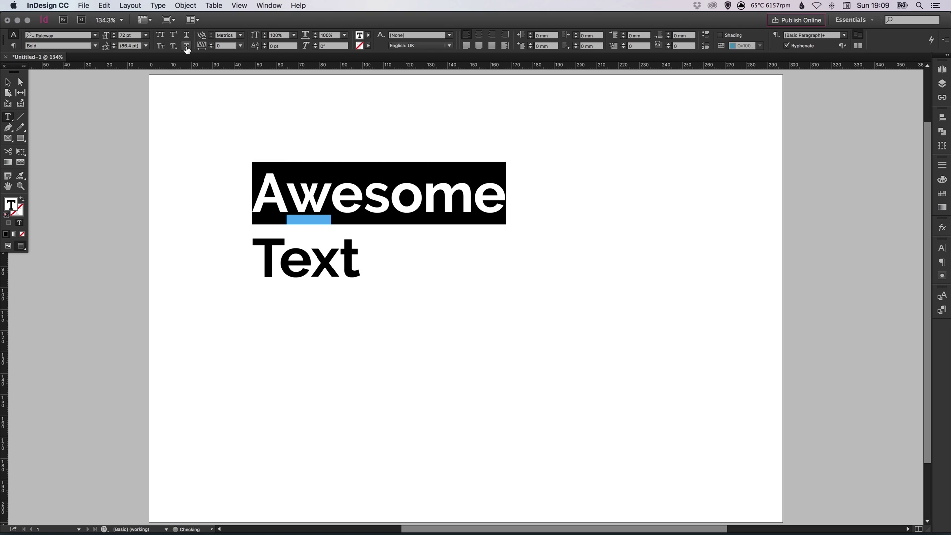
key("Left")
key("Right")
key("Right")
key("Right")
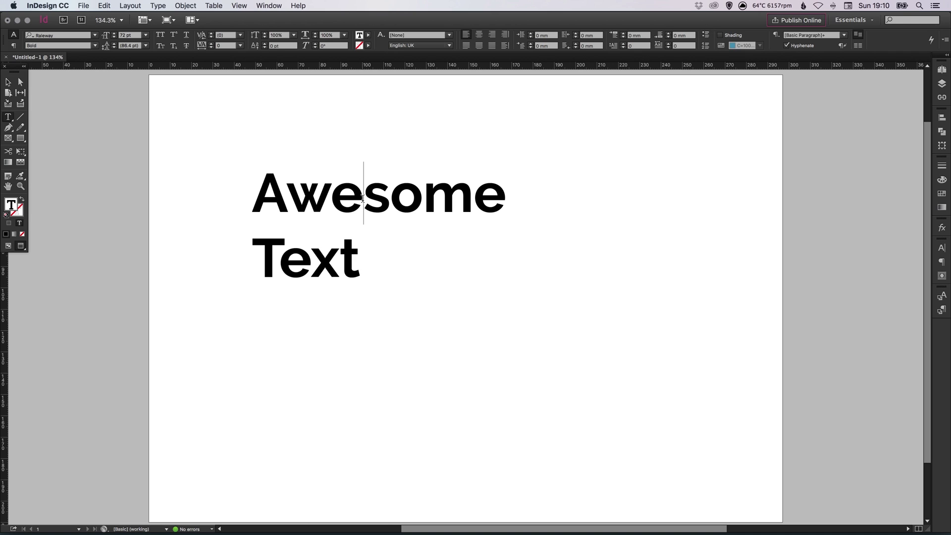
left_click(240, 34)
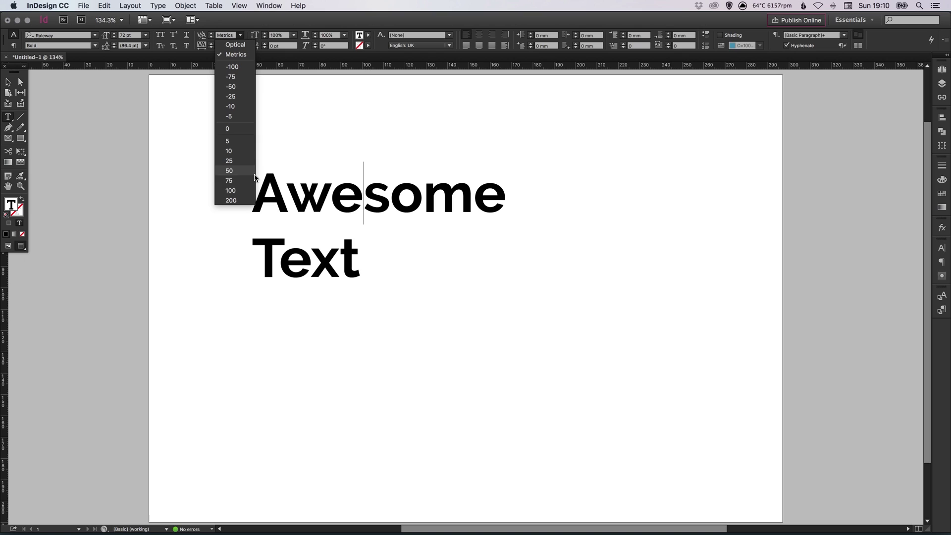
left_click(235, 191)
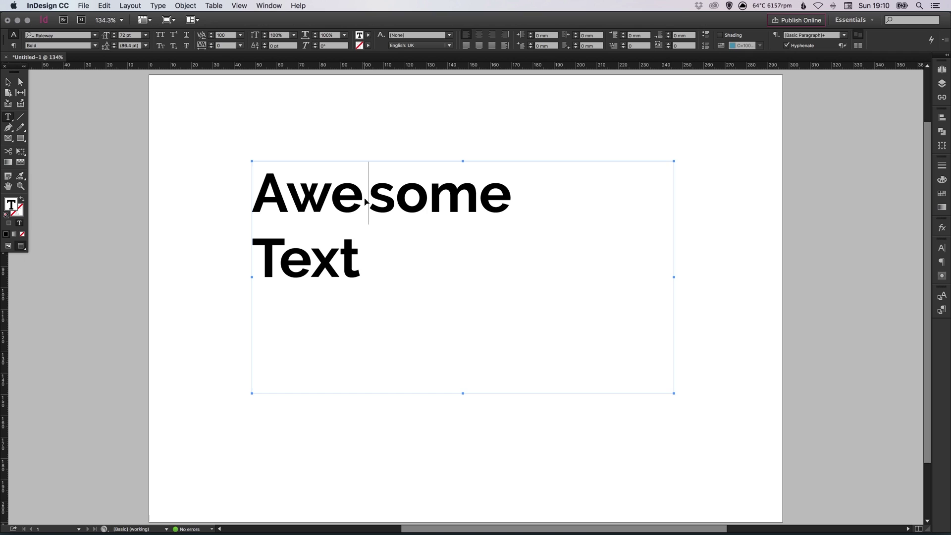
key("super+z")
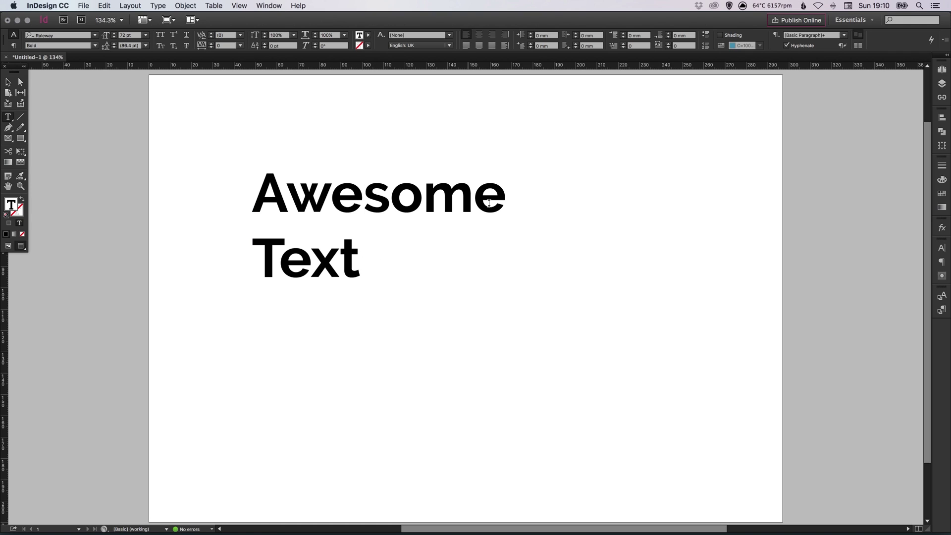
left_click_drag(505, 196, 253, 195)
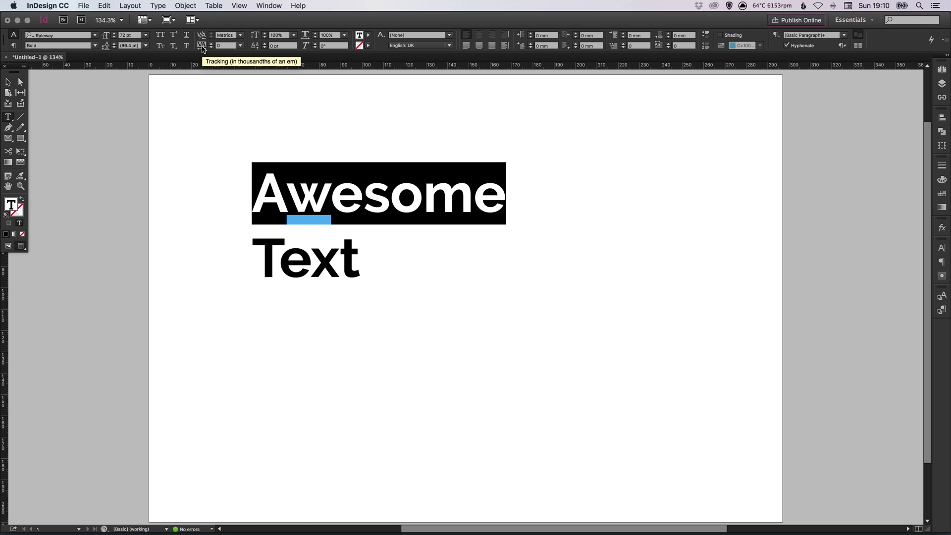
left_click(240, 45)
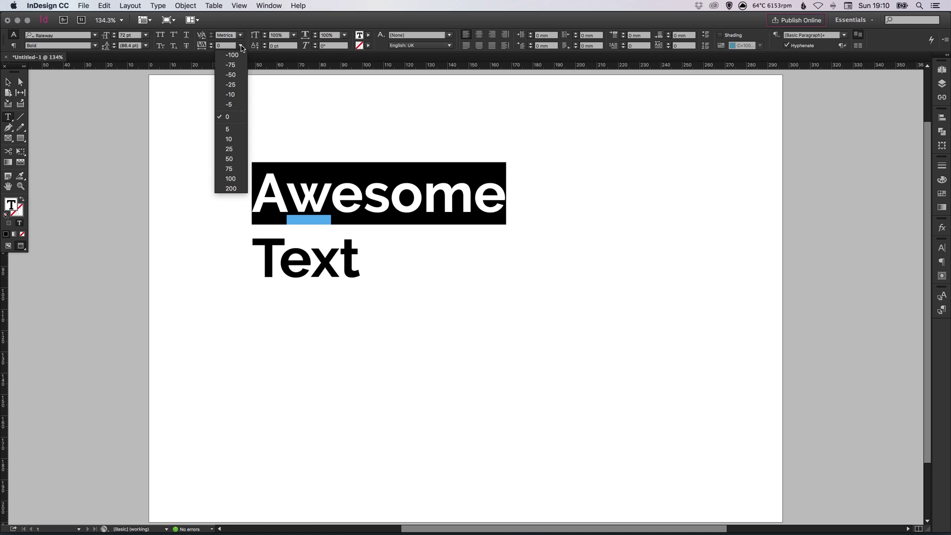
left_click(232, 180)
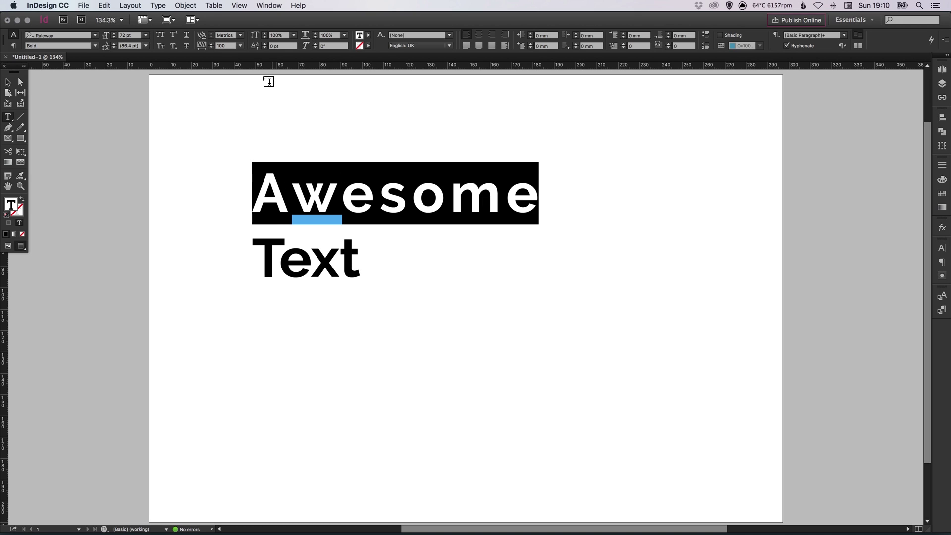
left_click(199, 45)
key("BackSpace")
type("5")
key("Return")
left_click(426, 198)
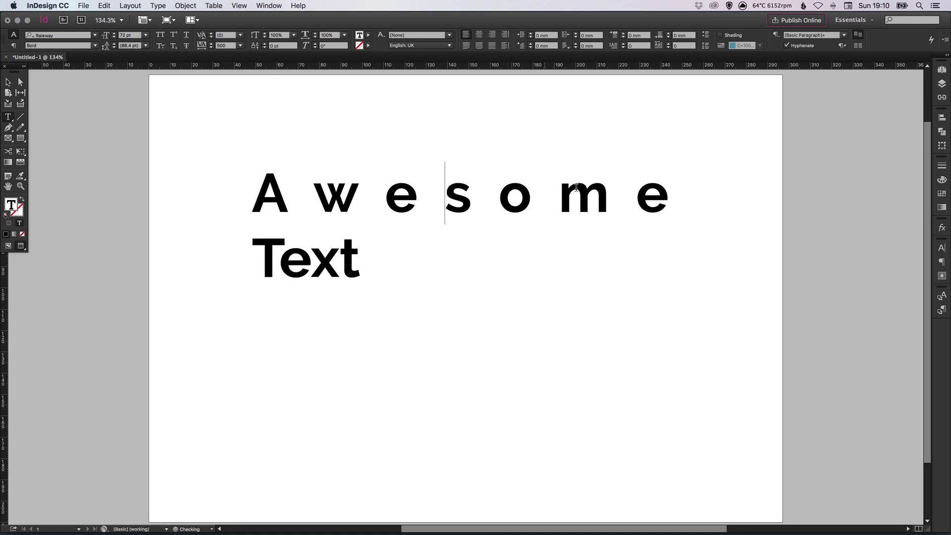
left_click(669, 198)
left_click(197, 186, "shift")
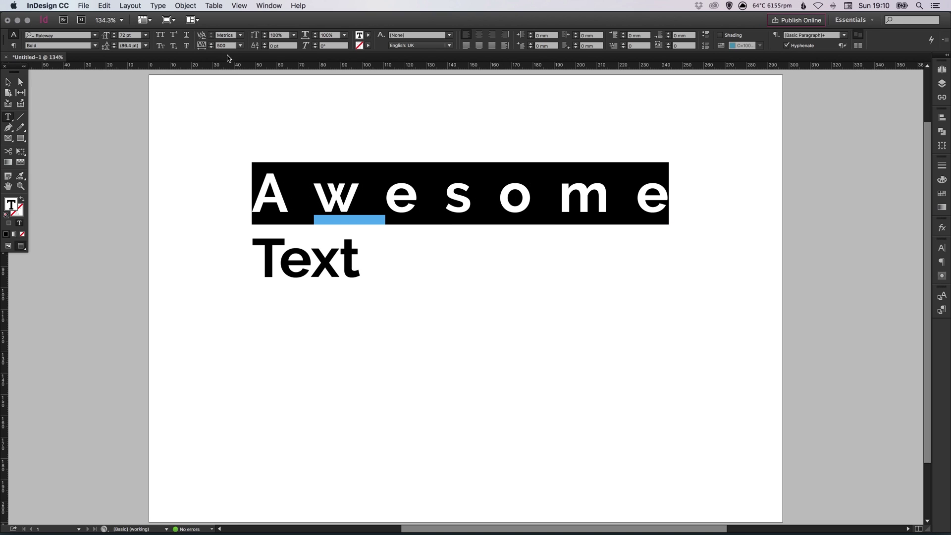
left_click(240, 45)
left_click(242, 122)
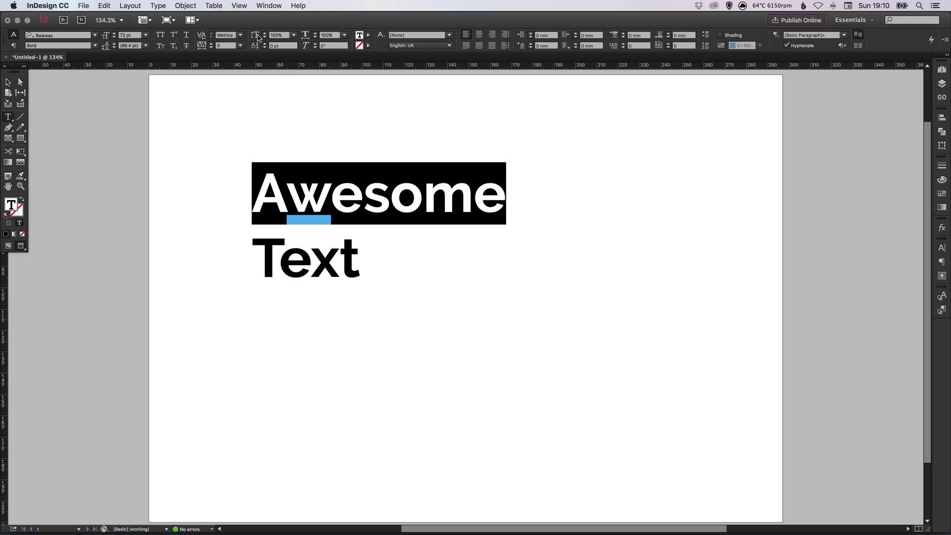
Stretch 'Awesome' to 150% vertical scale, then squeeze it to 75% horizontal scale.
left_click(293, 36)
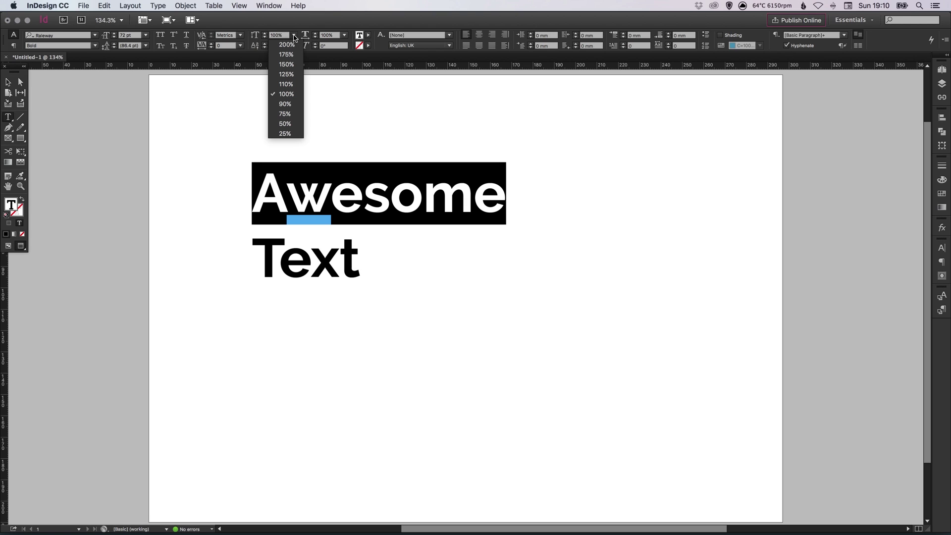
left_click(285, 64)
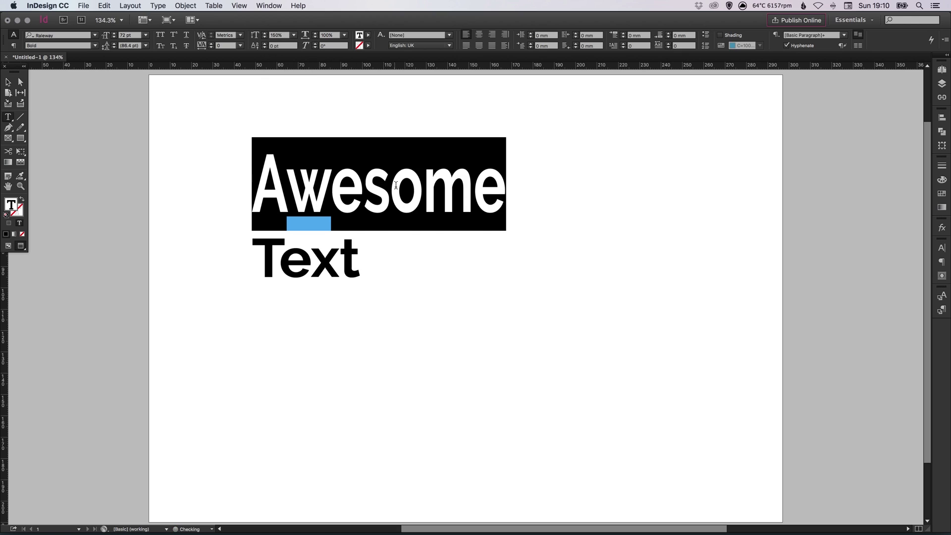
left_click(390, 183)
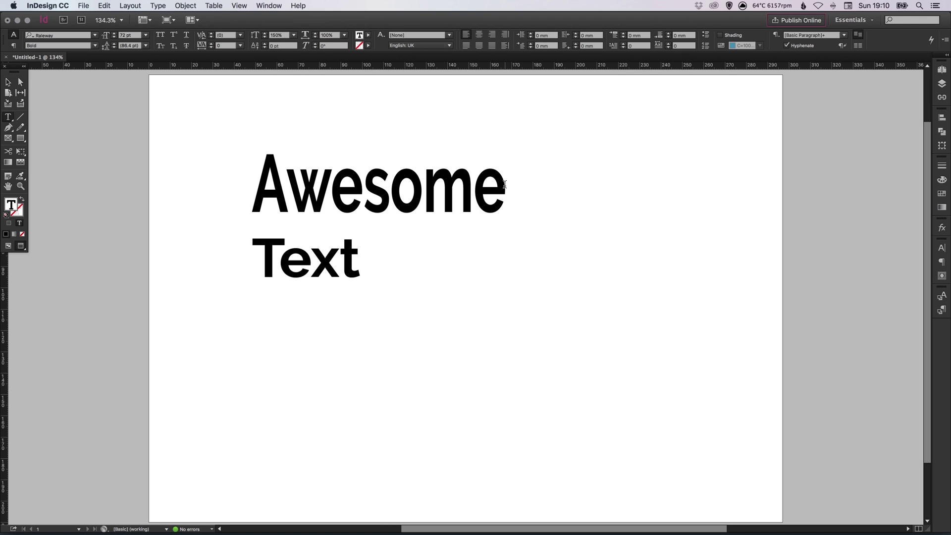
left_click_drag(505, 185, 266, 186)
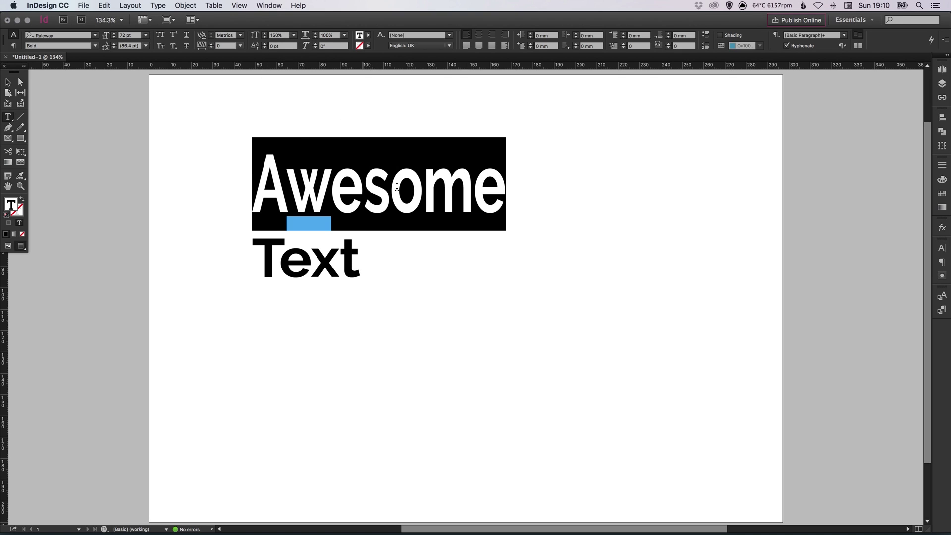
left_click(471, 184)
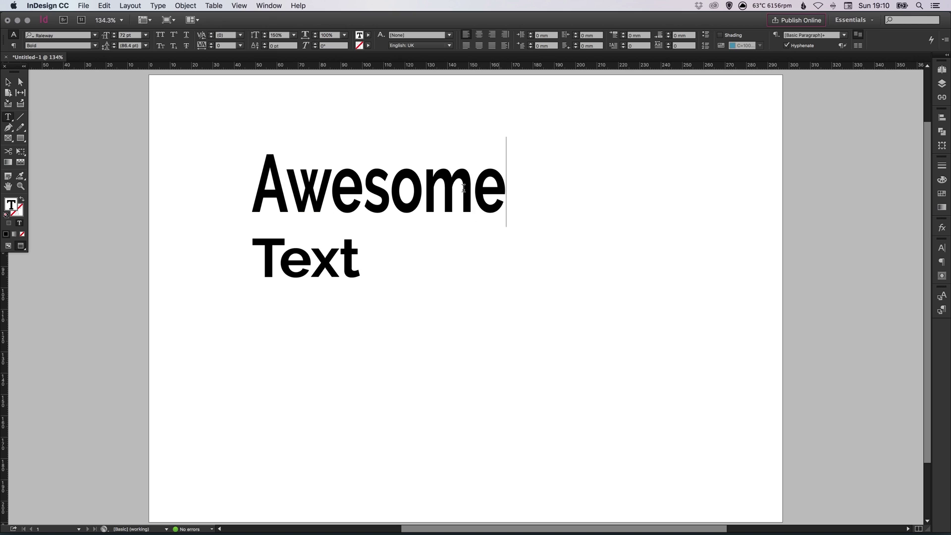
left_click_drag(504, 185, 265, 189)
left_click(344, 35)
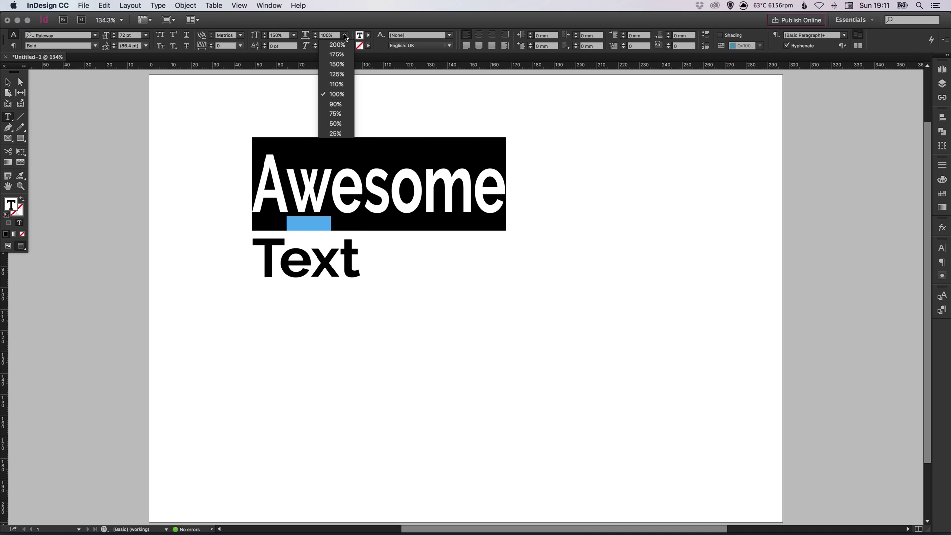
left_click(336, 114)
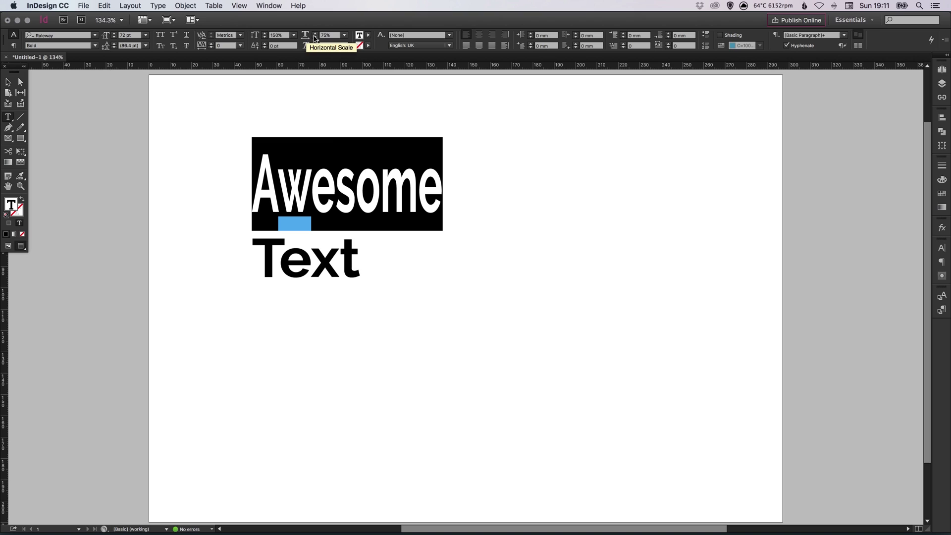
Select all the text and reset both vertical and horizontal scale to 100%.
left_click(374, 185)
key("End")
key("shift+Left")
left_click(245, 187, "shift")
left_click(337, 187)
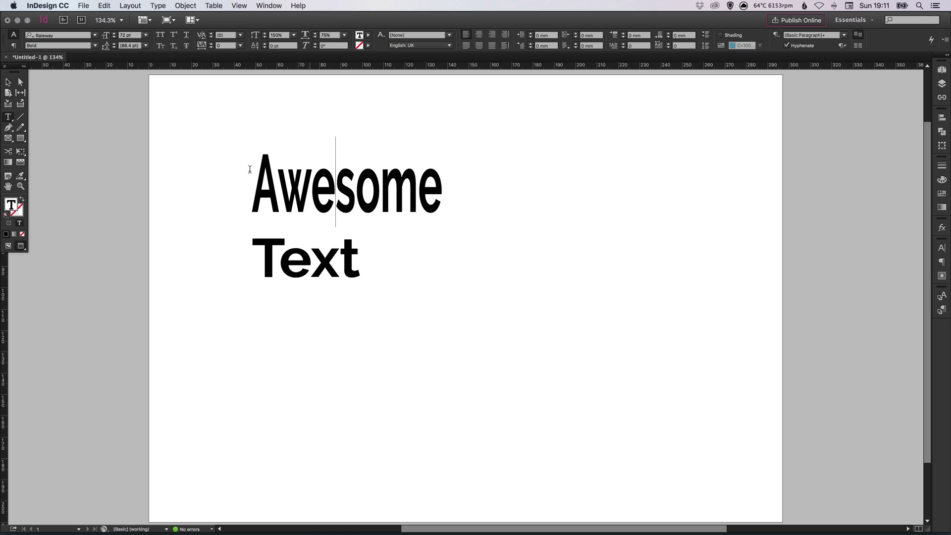
key("super+a")
left_click(293, 36)
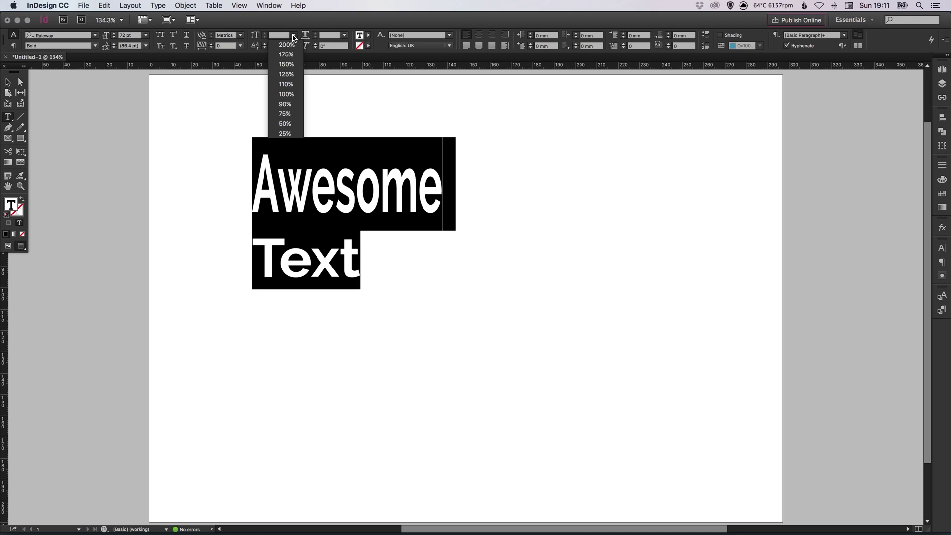
left_click(285, 94)
left_click(344, 36)
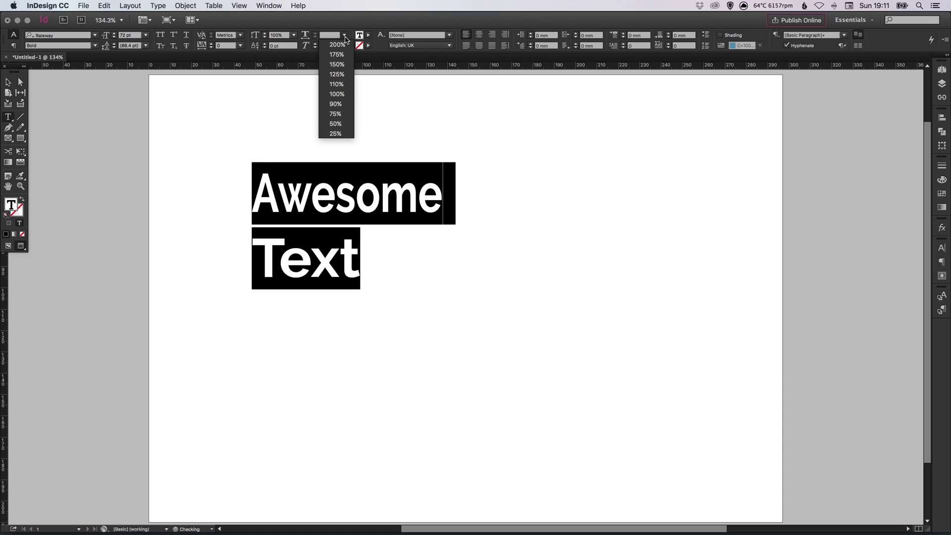
left_click(336, 94)
left_click(391, 193)
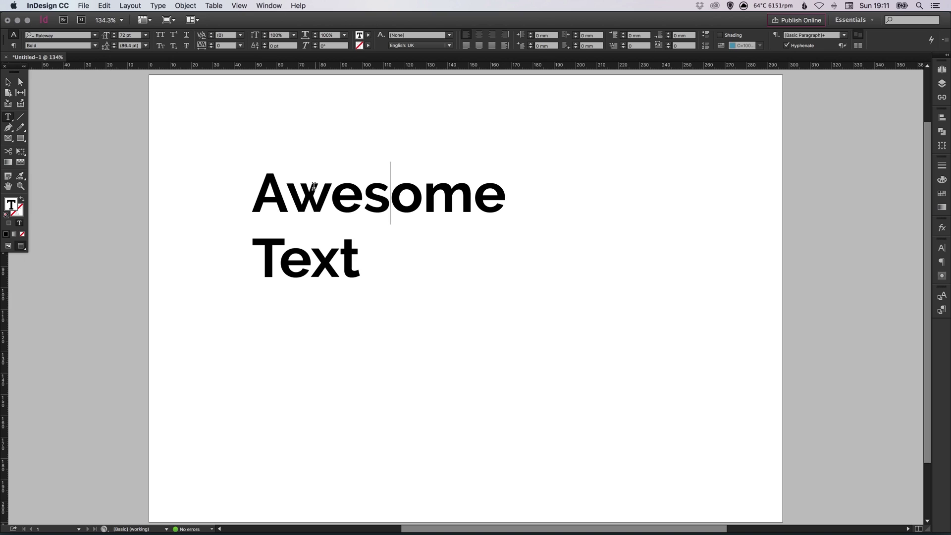
left_click_drag(331, 196, 364, 196)
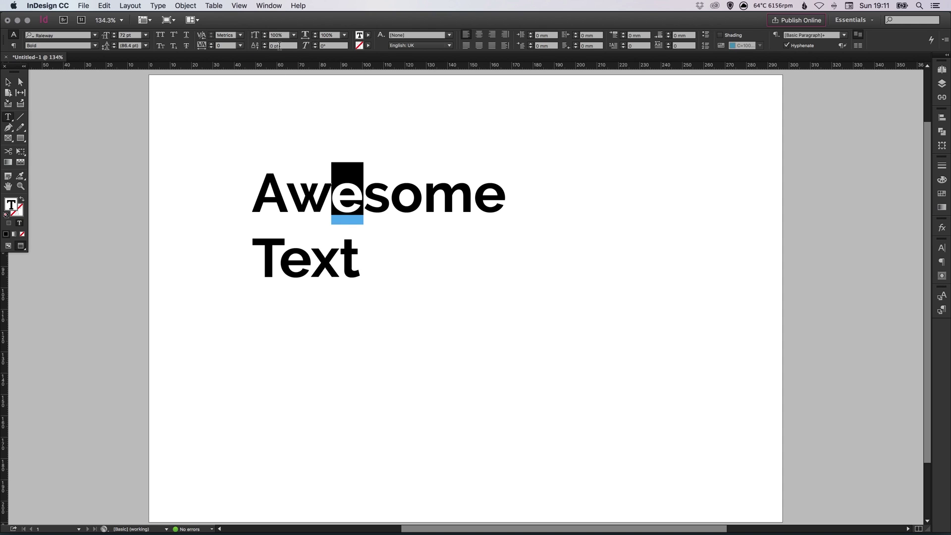
left_click(264, 43)
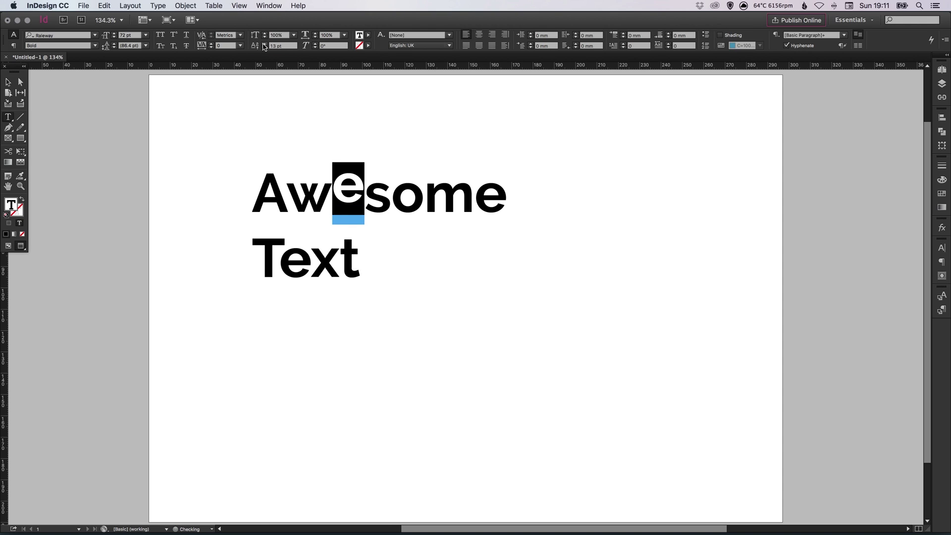
left_click(264, 43)
left_click(264, 44)
left_click(264, 43)
left_click(264, 44)
left_click(264, 44)
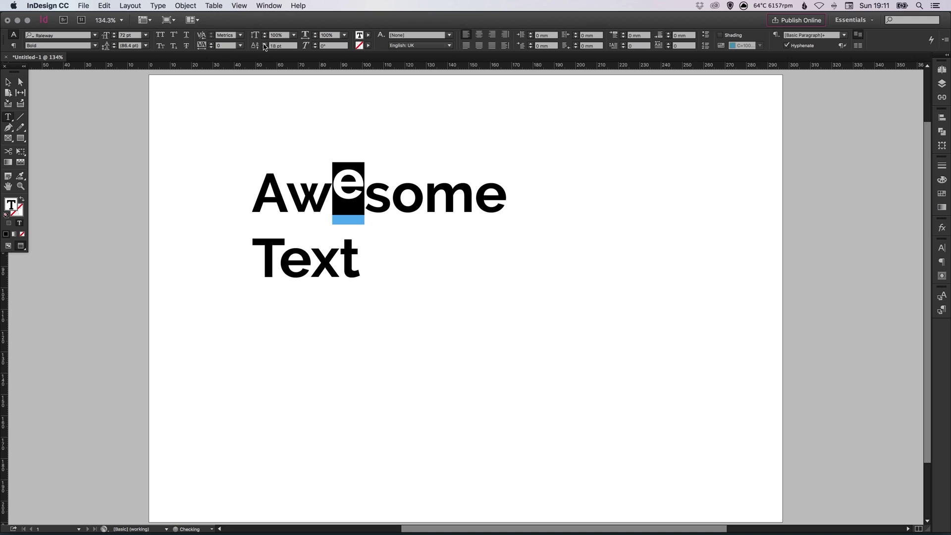
left_click(265, 47)
left_click(264, 47)
left_click(264, 47)
left_click(264, 47)
left_click(264, 48)
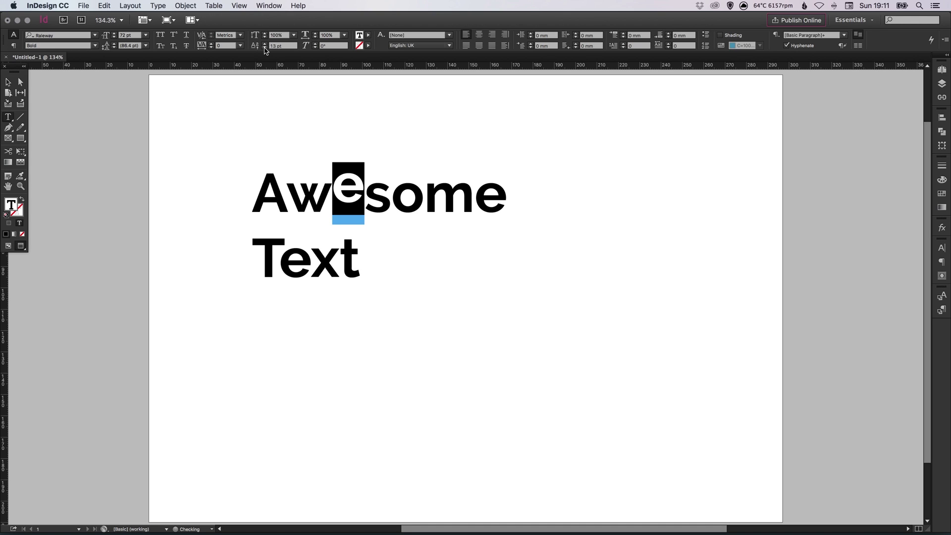
left_click(265, 48)
left_click(265, 47)
left_click(264, 48)
left_click(264, 48)
left_click(264, 47)
left_click(264, 47)
left_click(264, 48)
left_click(265, 47)
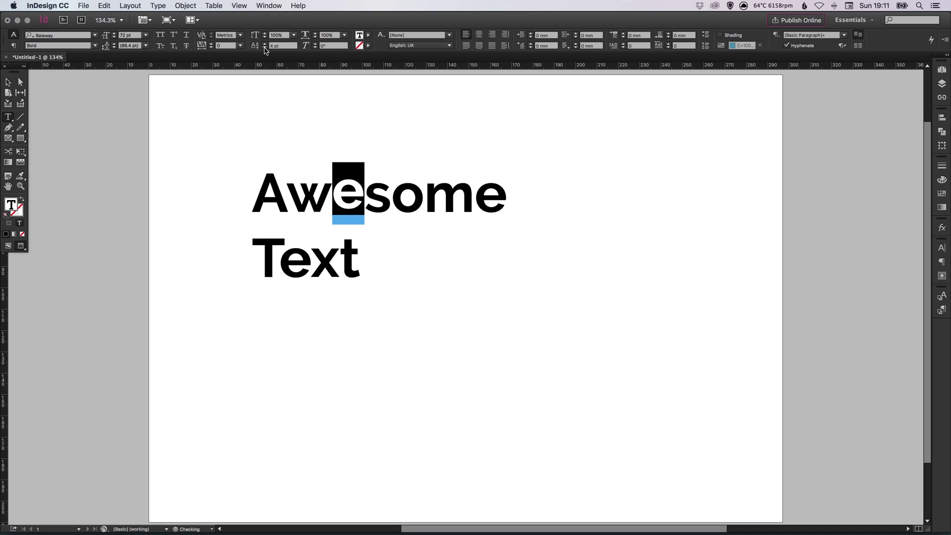
left_click(265, 48)
left_click(265, 47)
left_click(264, 47)
left_click(265, 48)
left_click(265, 48)
left_click(265, 47)
left_click(265, 48)
left_click(264, 48)
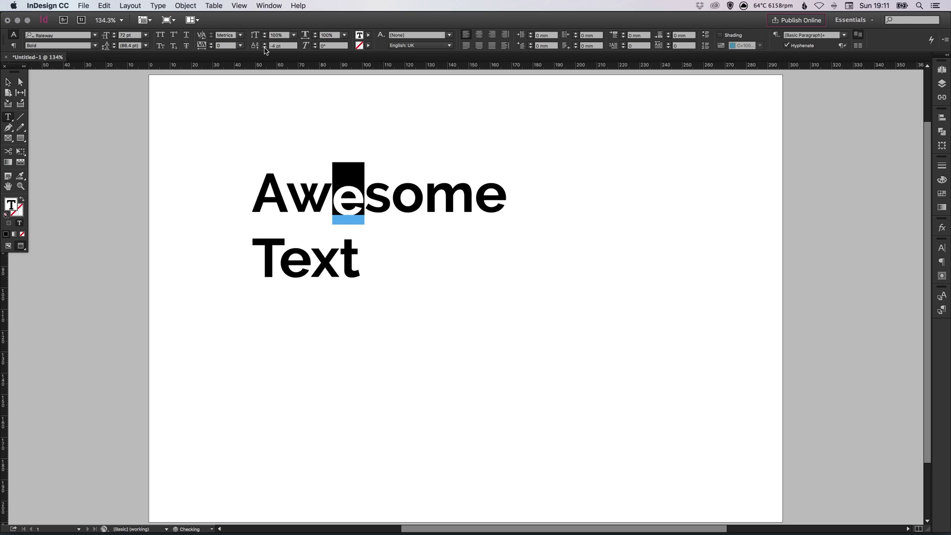
left_click(265, 48)
left_click(265, 47)
left_click(265, 47)
left_click(16, 83)
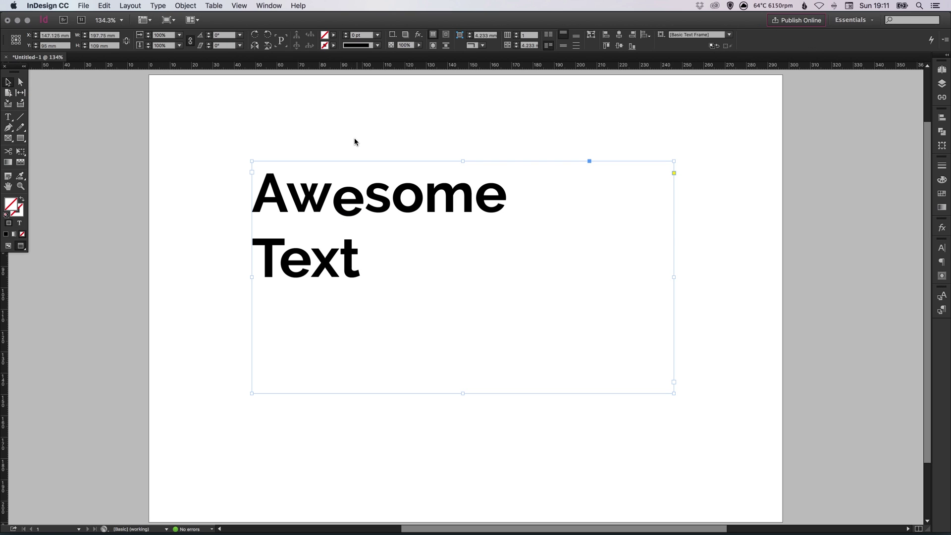
key("super+shift+a")
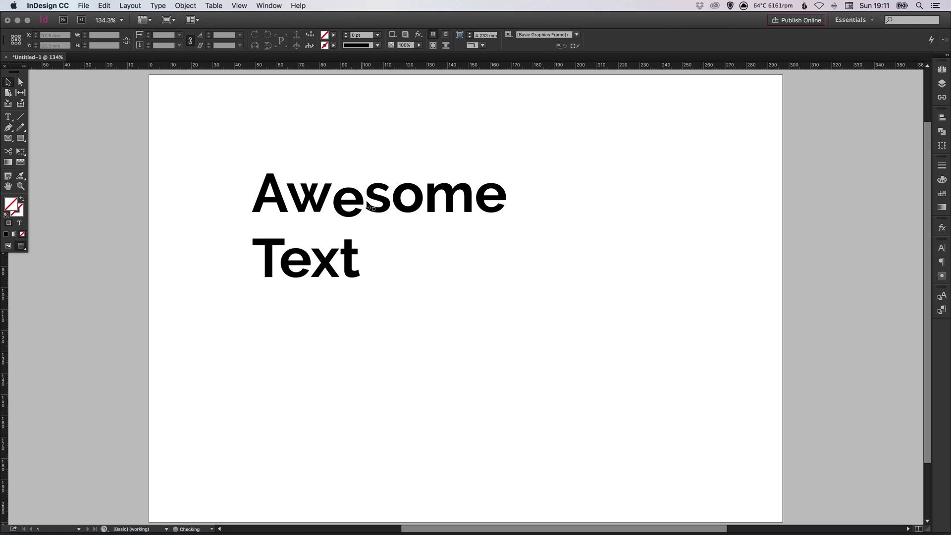
key("t")
left_click_drag(364, 193, 331, 193)
left_click(264, 48)
left_click(264, 48)
left_click(264, 48)
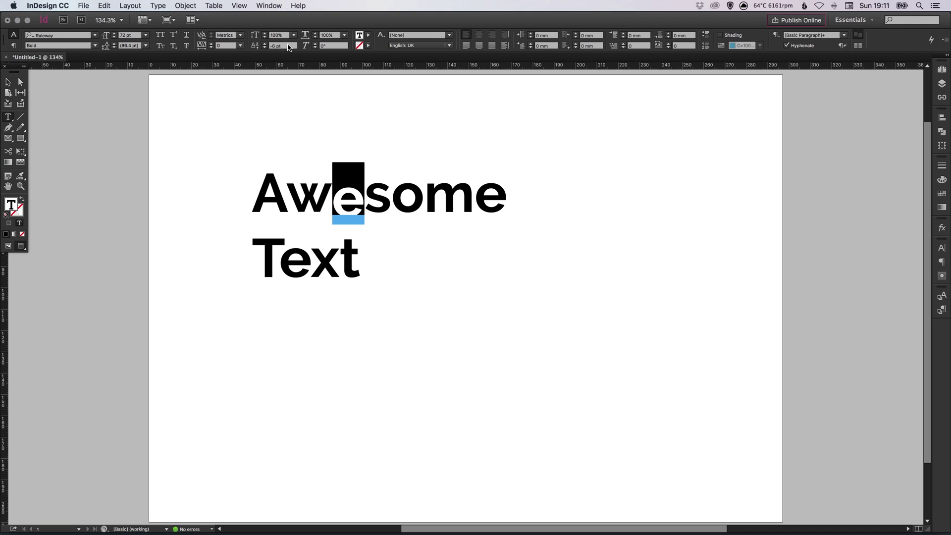
type("0")
key("Return")
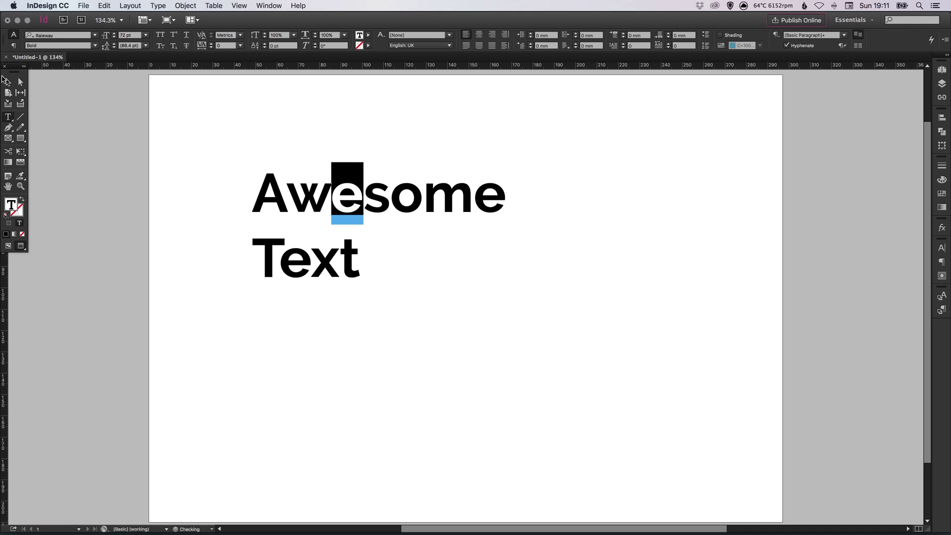
Select 'Awesome', keep it Bold, and raise then slightly lower its skew angle.
left_click_drag(505, 194, 246, 191)
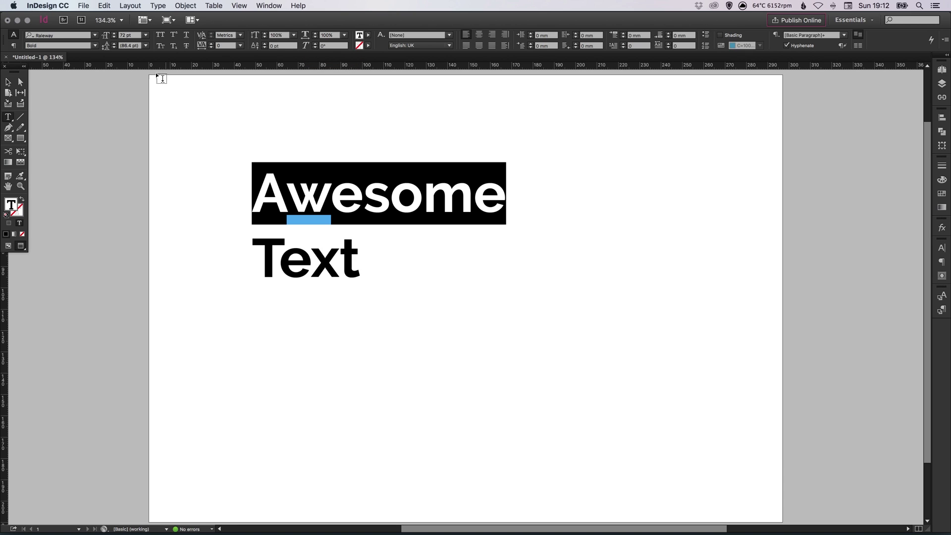
left_click(95, 46)
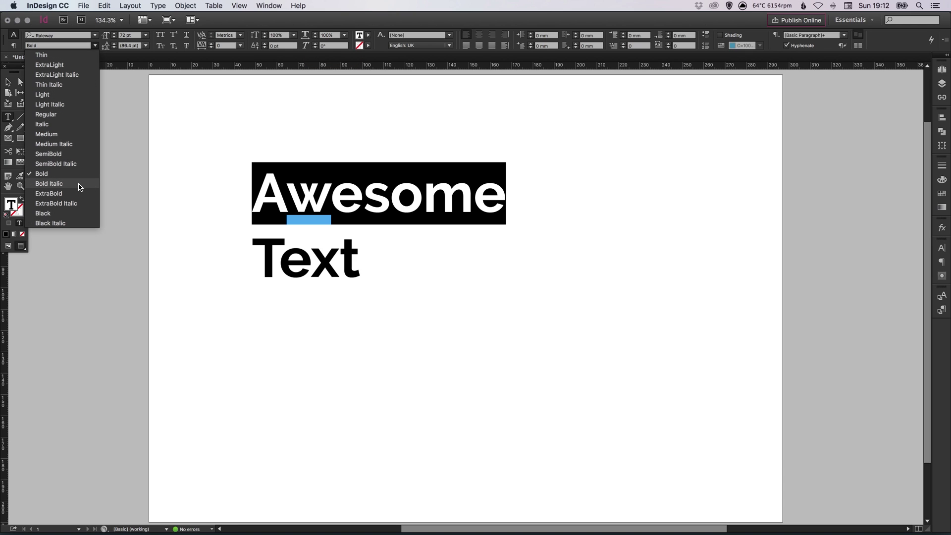
left_click(95, 46)
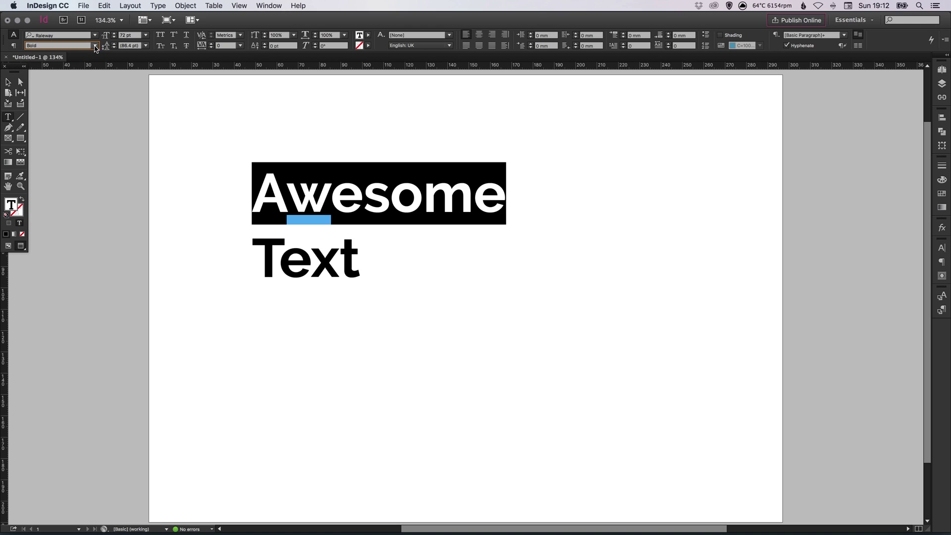
left_click(315, 43)
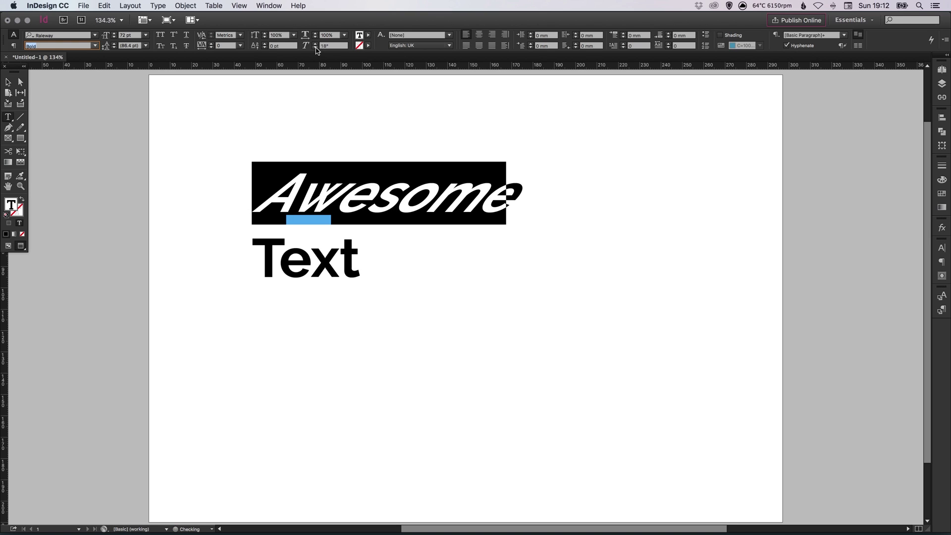
left_click(316, 48)
left_click(315, 48)
left_click(315, 48)
left_click(316, 48)
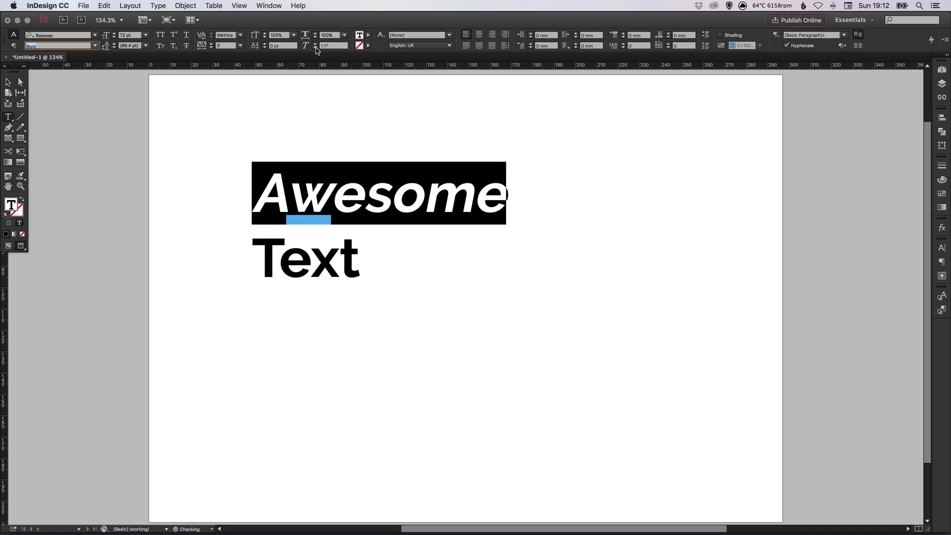
Push the skew of 'Awesome' to an extreme slant, then undo back to a moderate false italic.
left_click(383, 192)
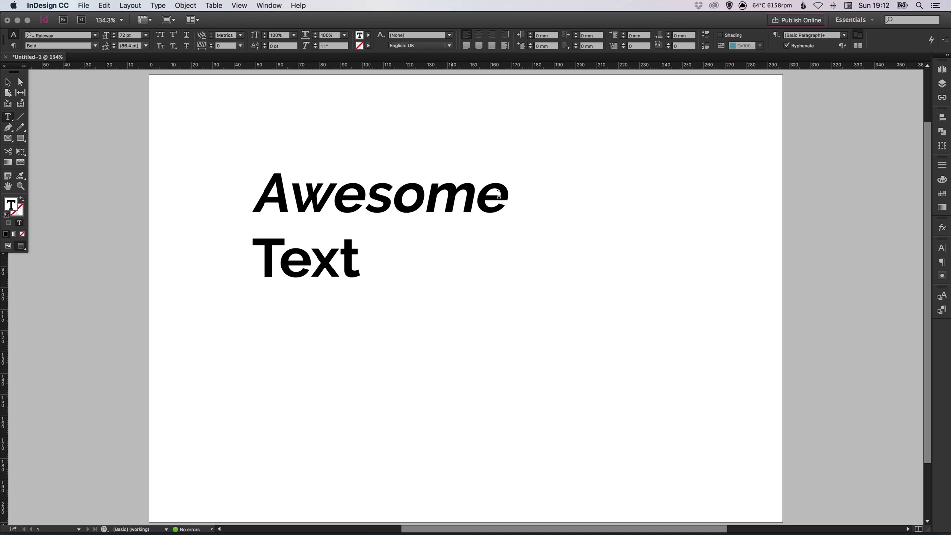
key("Right")
key("shift+Right")
key("shift+Right")
double_click(378, 192)
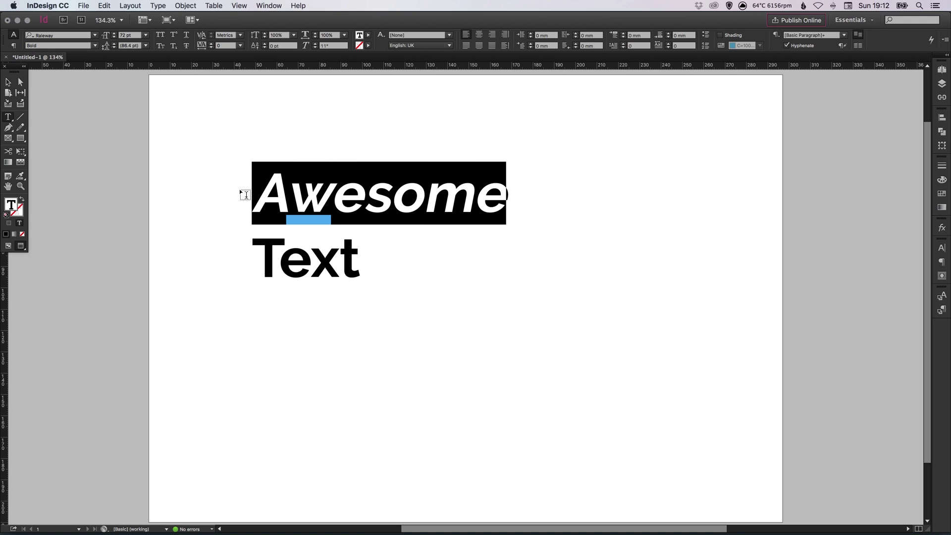
left_click(315, 44)
left_click(315, 44)
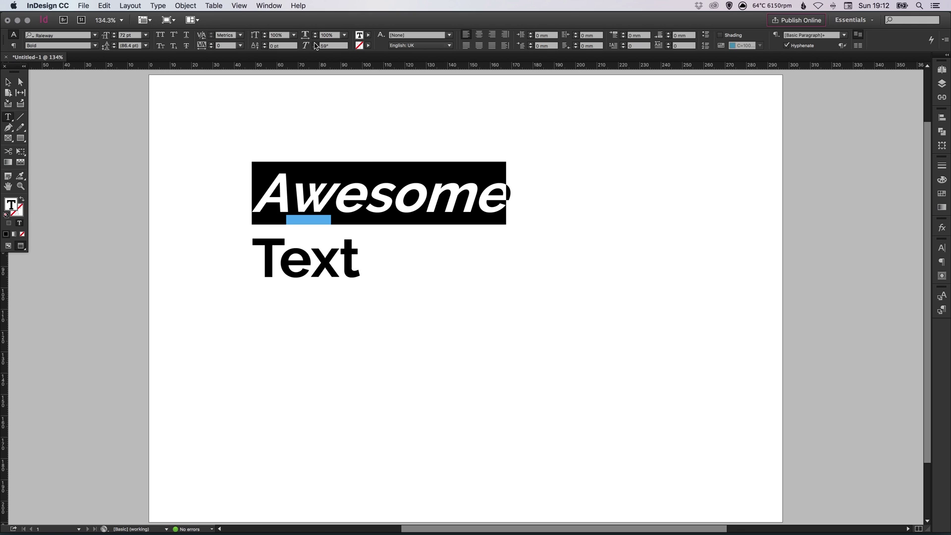
left_click(315, 44)
left_click(315, 44)
left_click(315, 44)
left_click(315, 44)
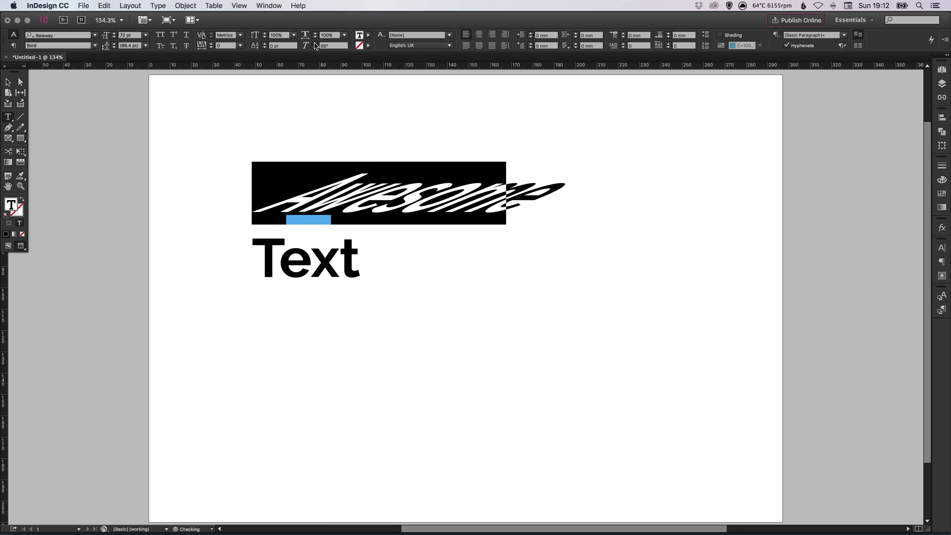
left_click(315, 43)
left_click(315, 43)
left_click(315, 43)
left_click(315, 44)
left_click(315, 43)
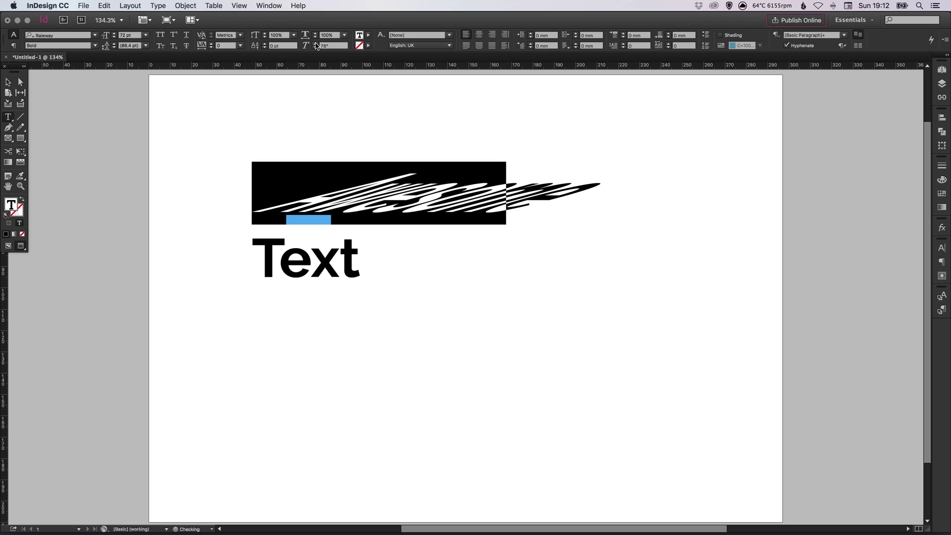
left_click(315, 43)
left_click(315, 44)
left_click(315, 43)
left_click(315, 44)
left_click(315, 43)
left_click(482, 208)
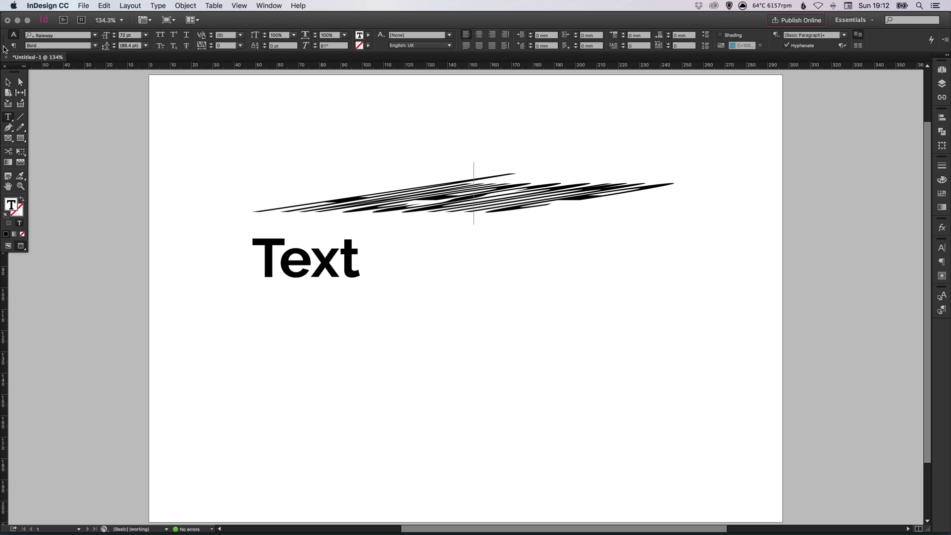
key("super+z")
key("super+z")
key("super+z")
key("super+z")
key("super+z")
key("super+z")
key("super+z")
key("super+z")
key("super+z")
key("super+z")
key("super+z")
key("super+z")
key("super+z")
key("super+z")
key("super+z")
key("super+z")
key("super+z")
key("super+z")
key("super+z")
key("super+z")
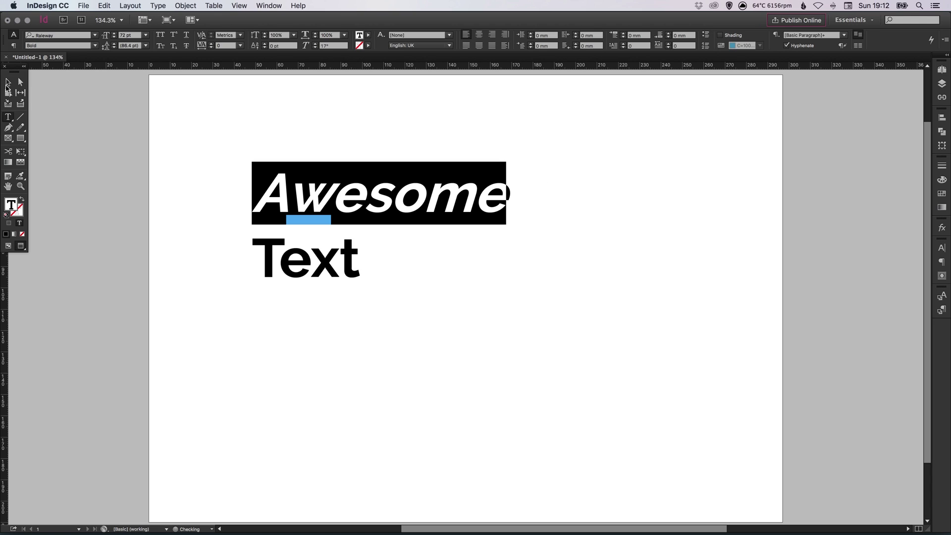
left_click(8, 82)
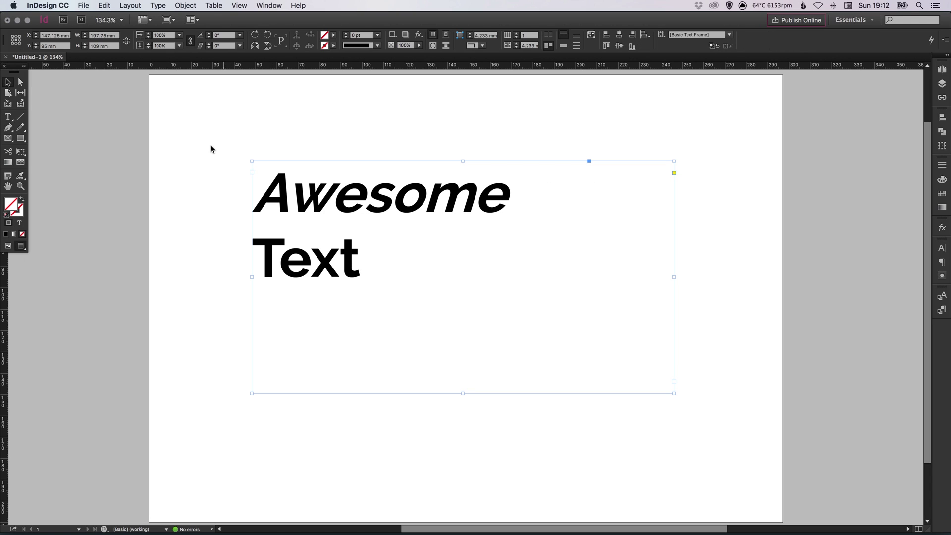